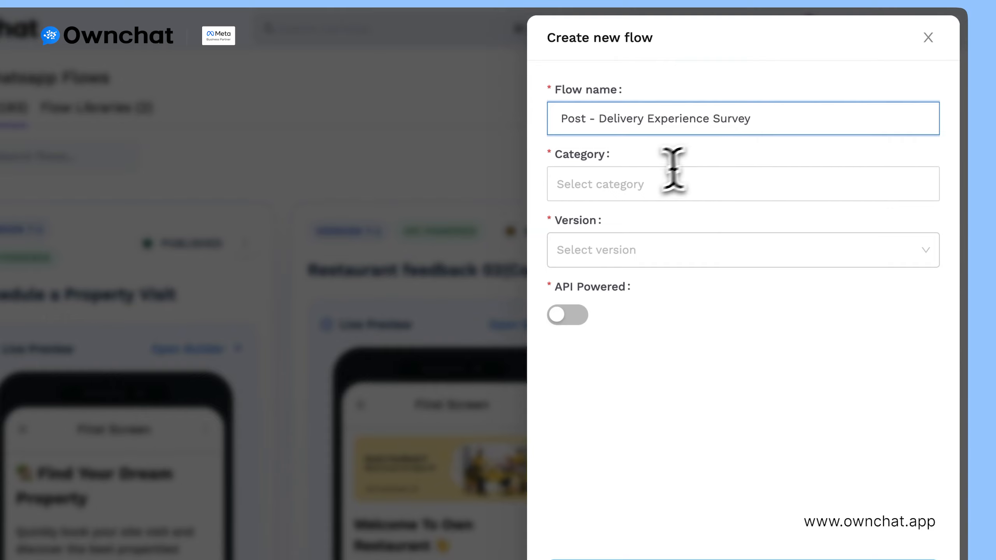
Step: Create the flow with category SURVEY, version 7.1 and API Powered turned on
{"action": "left_click", "coordinate": [625, 184]}
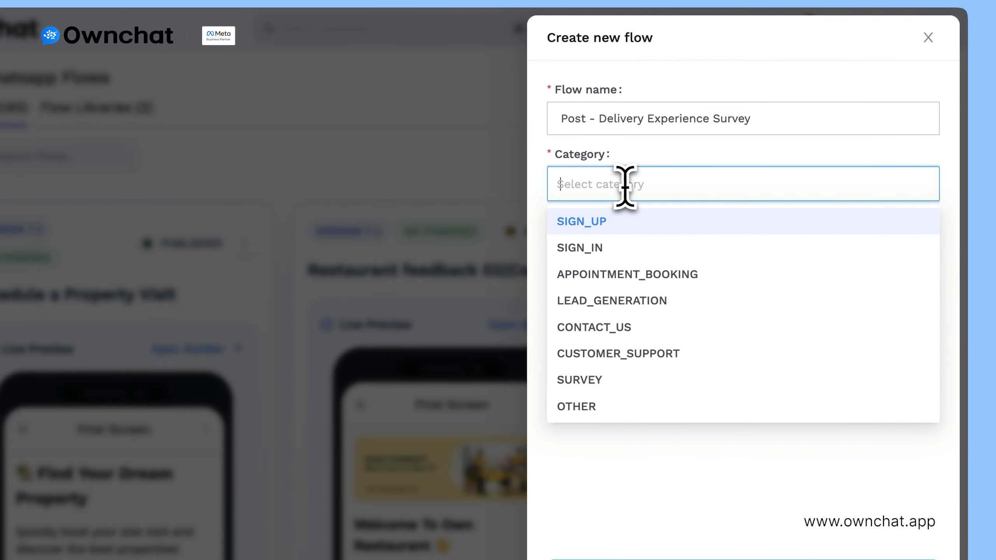
{"action": "left_click", "coordinate": [613, 379]}
{"action": "left_click", "coordinate": [692, 181]}
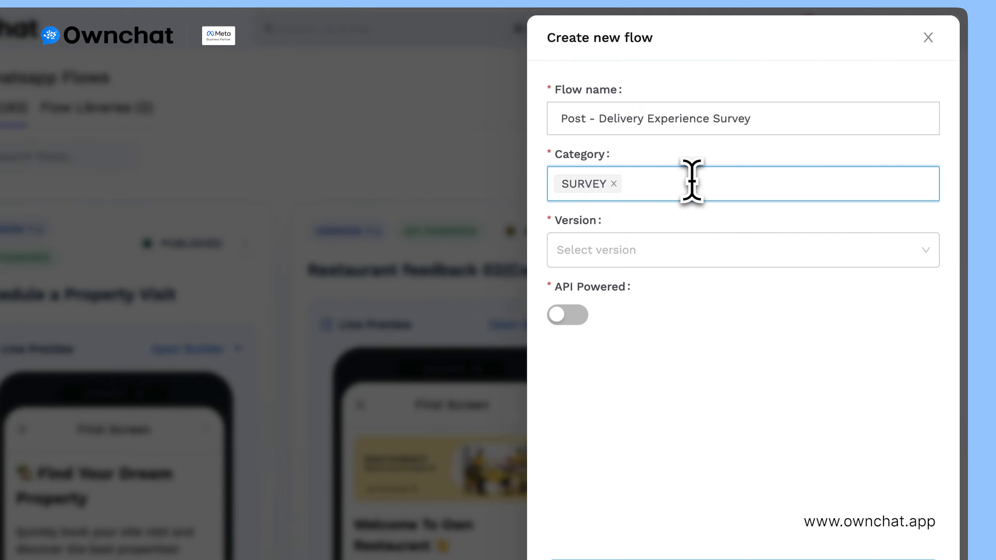
{"action": "left_click", "coordinate": [651, 262]}
{"action": "left_click", "coordinate": [643, 284]}
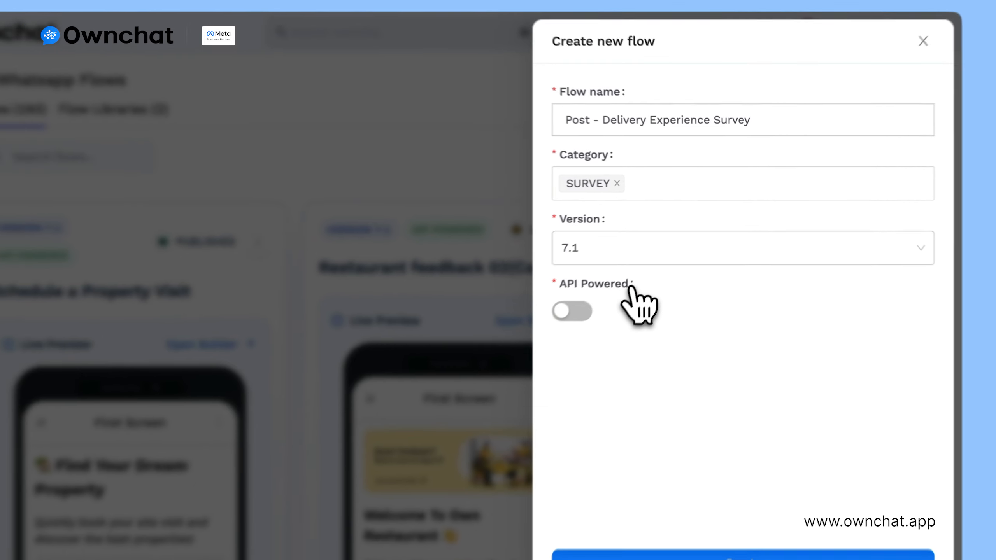
{"action": "left_click", "coordinate": [567, 315]}
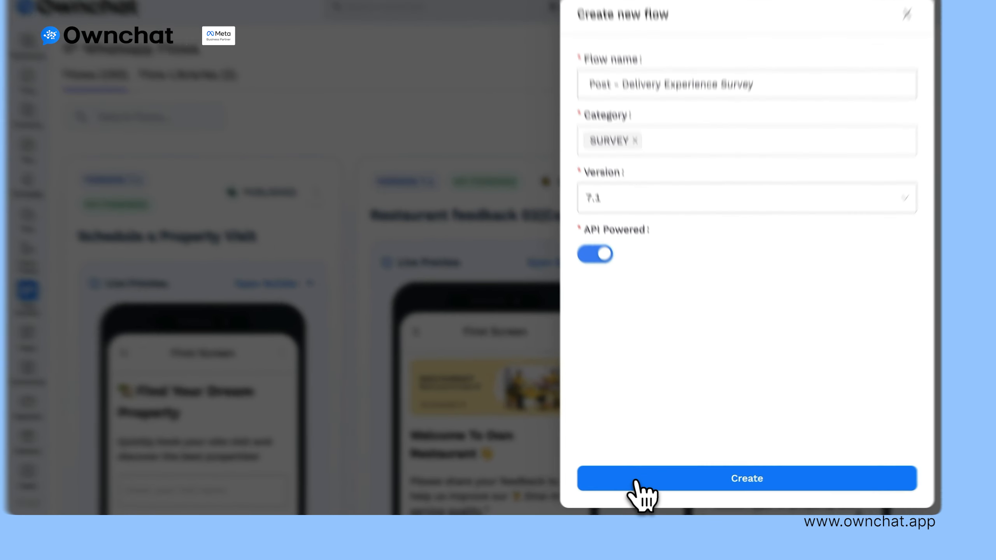
{"action": "left_click", "coordinate": [636, 481]}
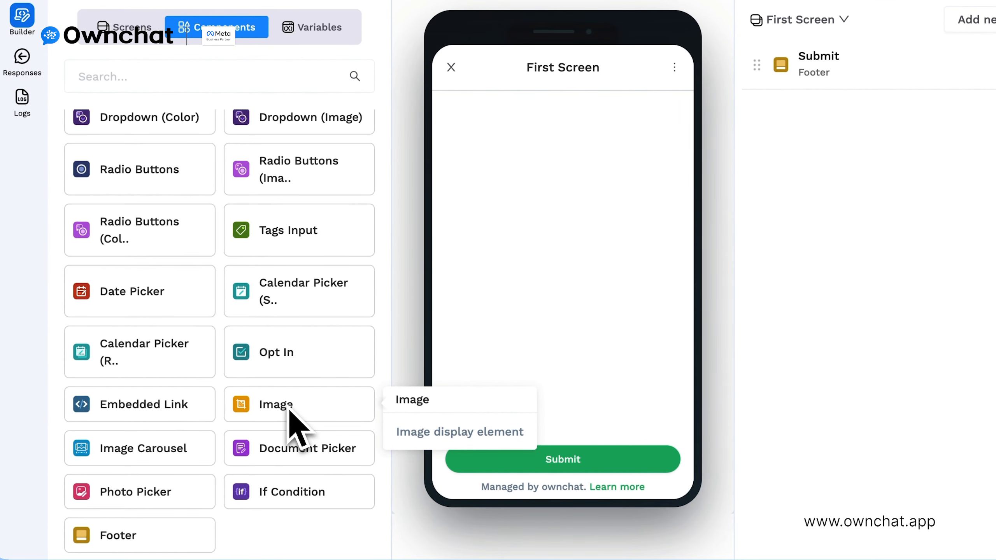
Step: Add the 'Post Delivery Experience' image as a banner at the top of the First Screen
{"action": "left_click_drag", "start_coordinate": [318, 412], "coordinate": [509, 253]}
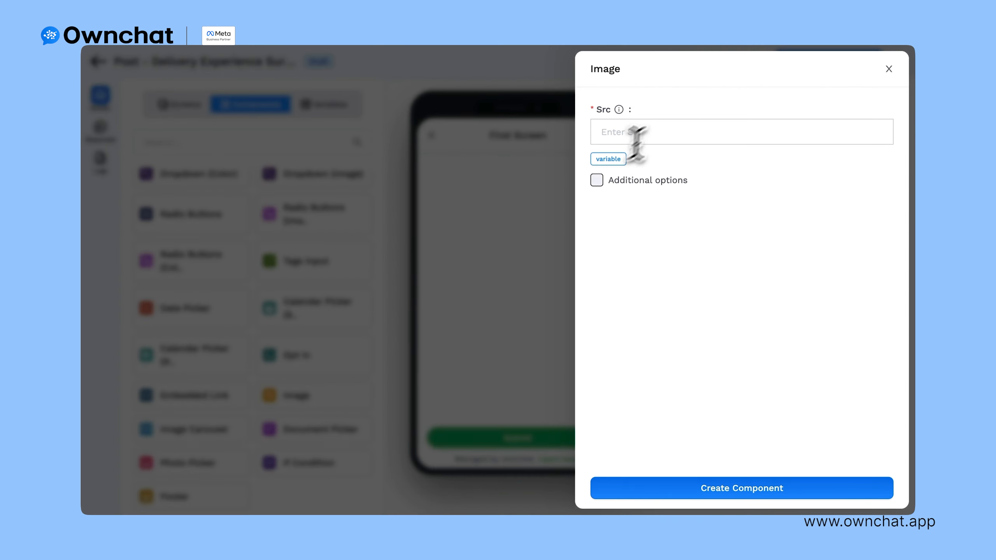
{"action": "left_click", "coordinate": [663, 135]}
{"action": "left_click", "coordinate": [576, 313]}
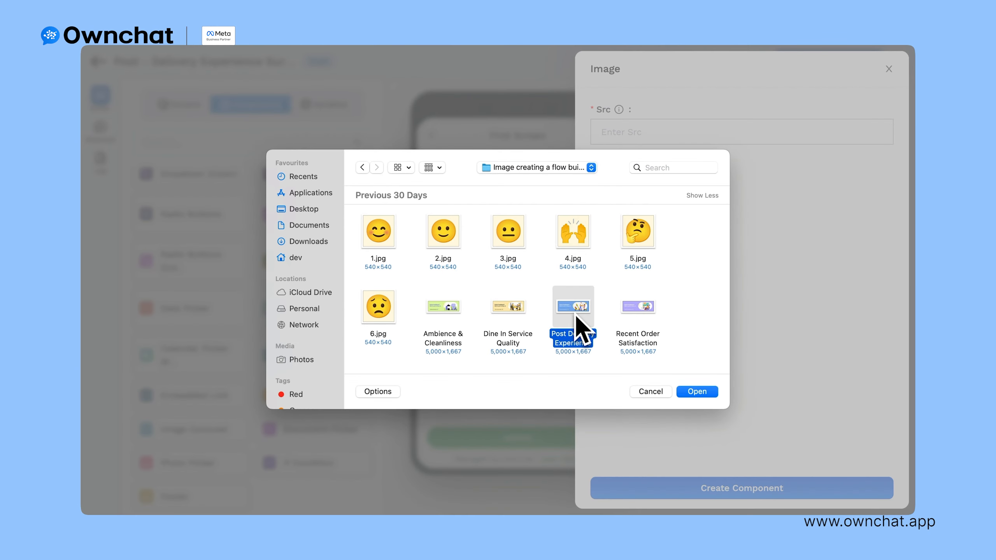
{"action": "left_click", "coordinate": [697, 391]}
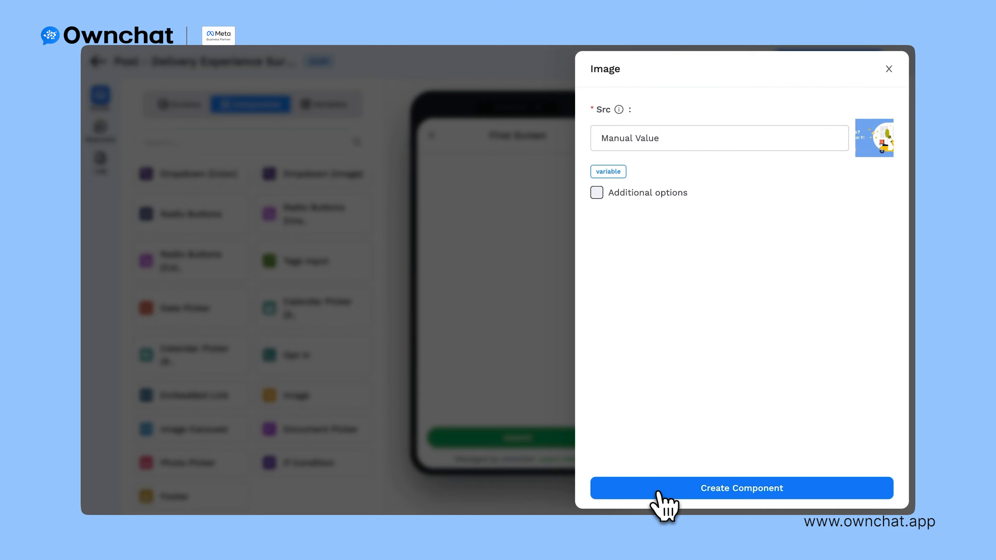
{"action": "left_click", "coordinate": [665, 496]}
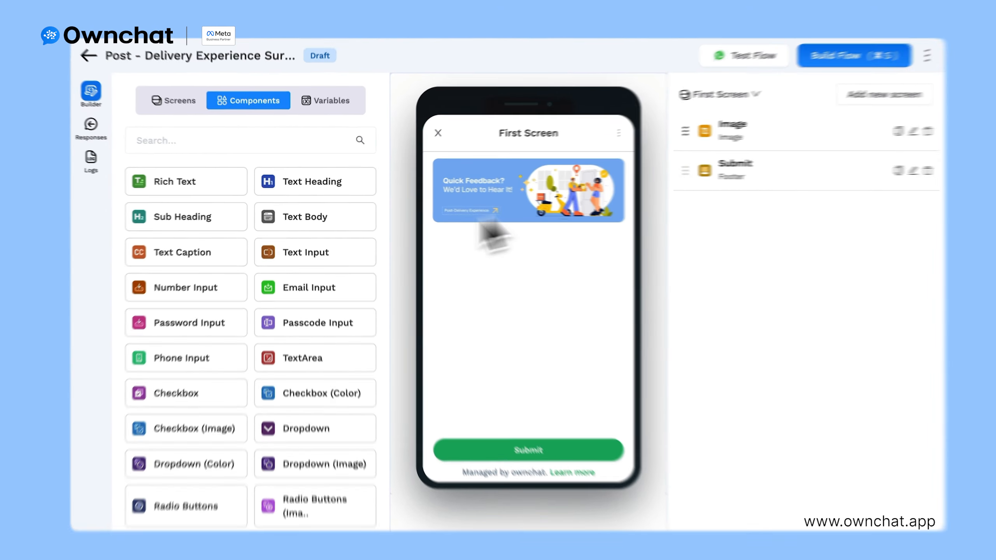
{"action": "left_click_drag", "start_coordinate": [180, 216], "coordinate": [502, 284]}
Step: Add the sub heading 'Welcome to Own Restaurant'
{"action": "left_click", "coordinate": [612, 145]}
{"action": "type", "text": "Welcome to Own Rest"}
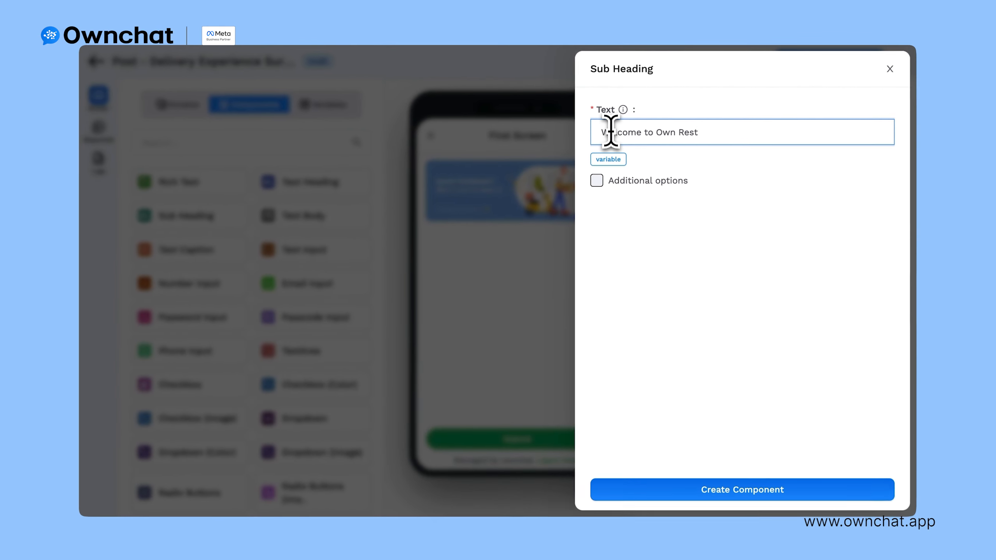
{"action": "type", "text": "aurant"}
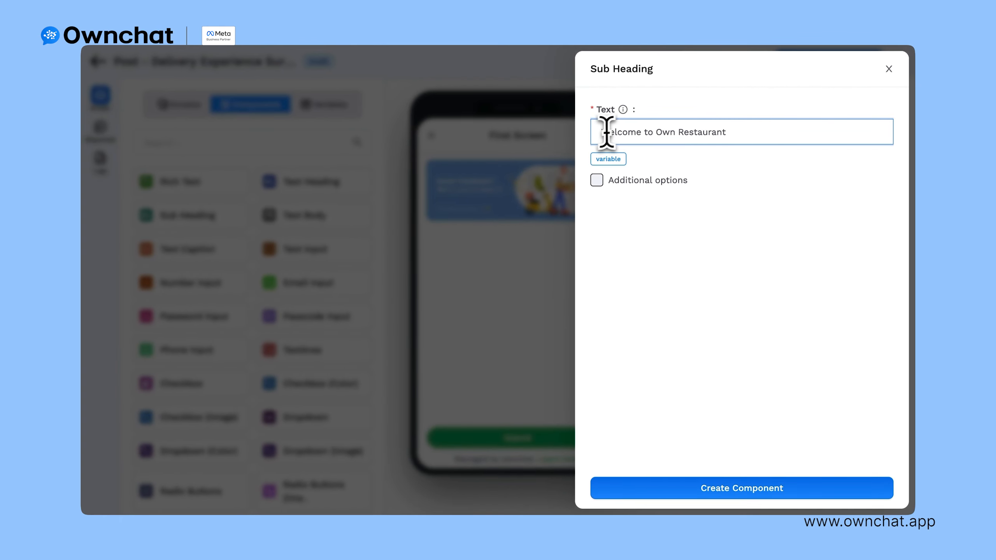
{"action": "left_click", "coordinate": [694, 489]}
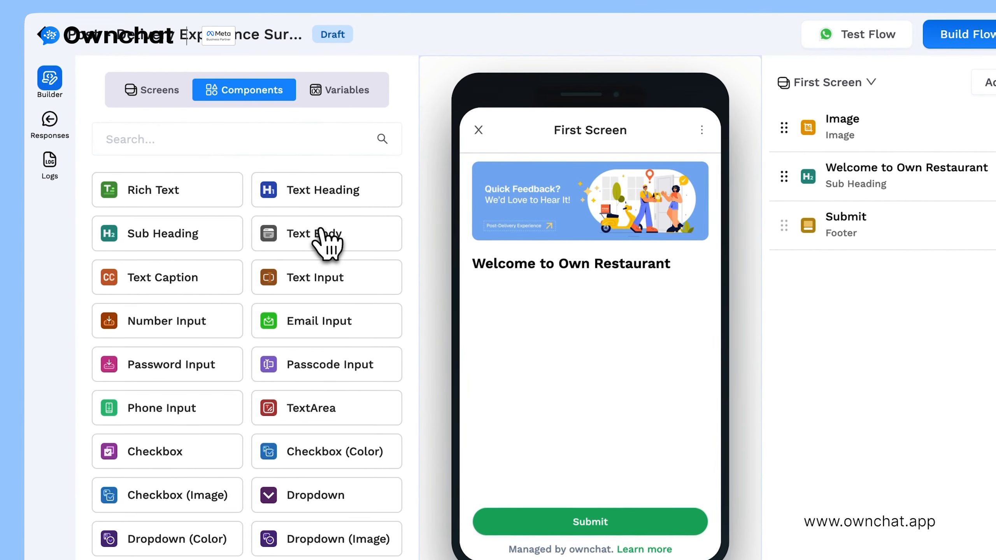
Step: Add a body text below it inviting honest feedback about the recent delivery
{"action": "left_click_drag", "start_coordinate": [327, 243], "coordinate": [529, 355]}
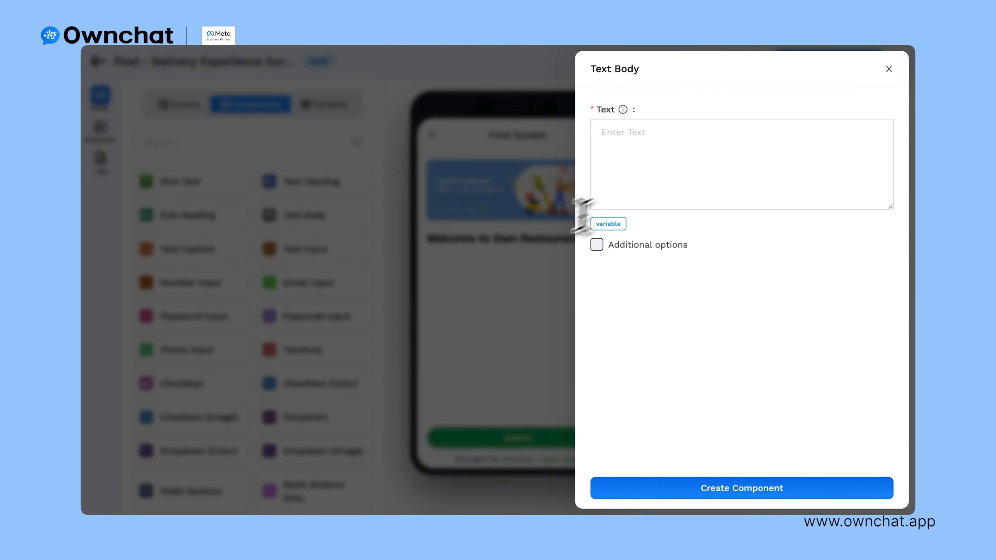
{"action": "left_click", "coordinate": [629, 150]}
{"action": "type", "text": "Make Our Day! 🥳 Share your honest feedback about your recent delivery 👇"}
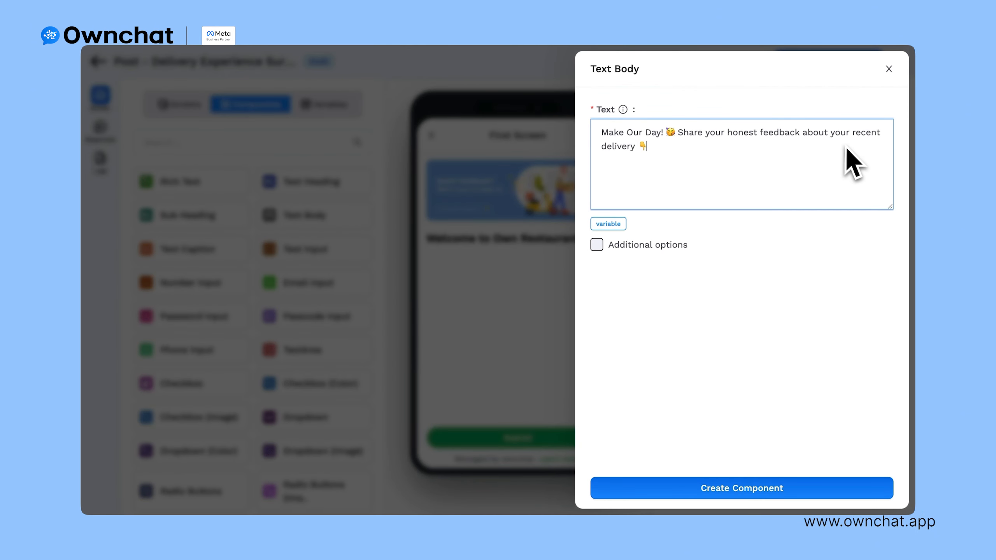
{"action": "left_click", "coordinate": [717, 488]}
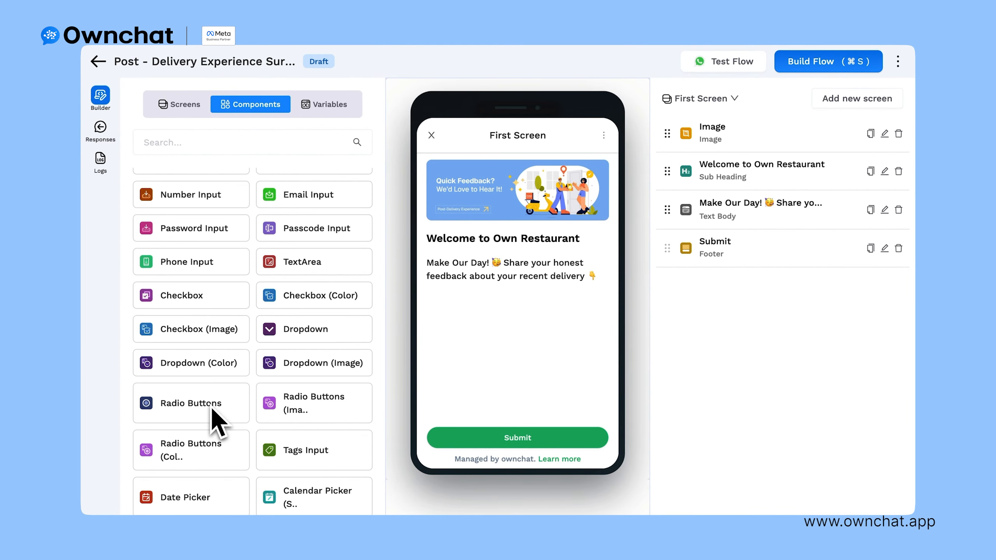
Step: Add a radio-button question on delivery speed with choices Super Fast, Just Right and Too Slow
{"action": "left_click", "coordinate": [215, 421]}
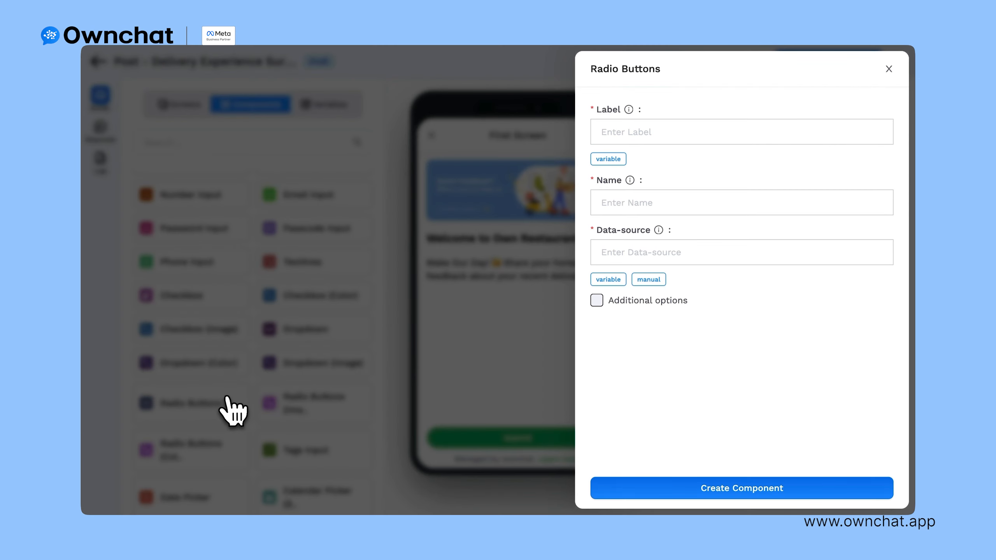
{"action": "left_click", "coordinate": [621, 135]}
{"action": "type", "text": "How quickly did your order arrive after it left the restaurant?"}
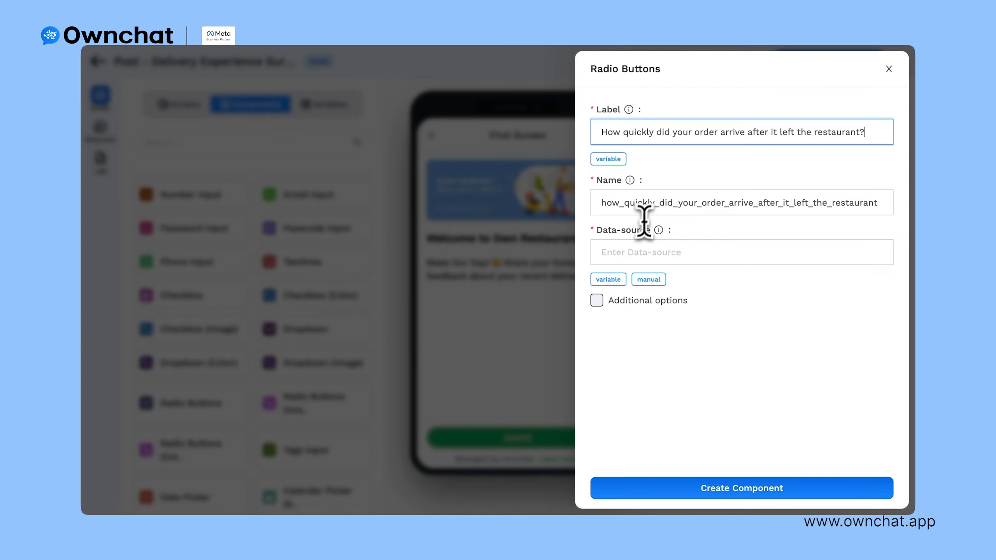
{"action": "left_click", "coordinate": [649, 279]}
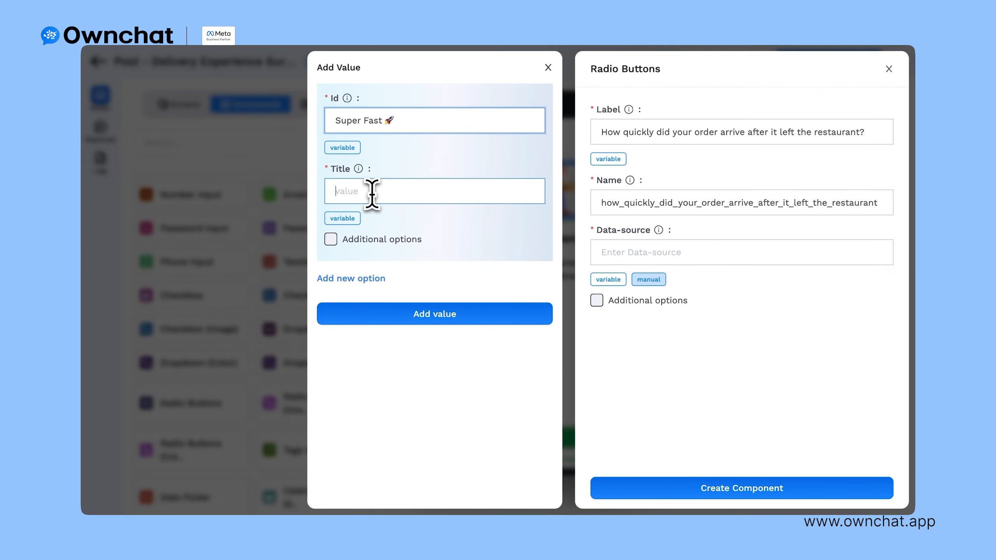
{"action": "type", "text": "Super Fast 🚀"}
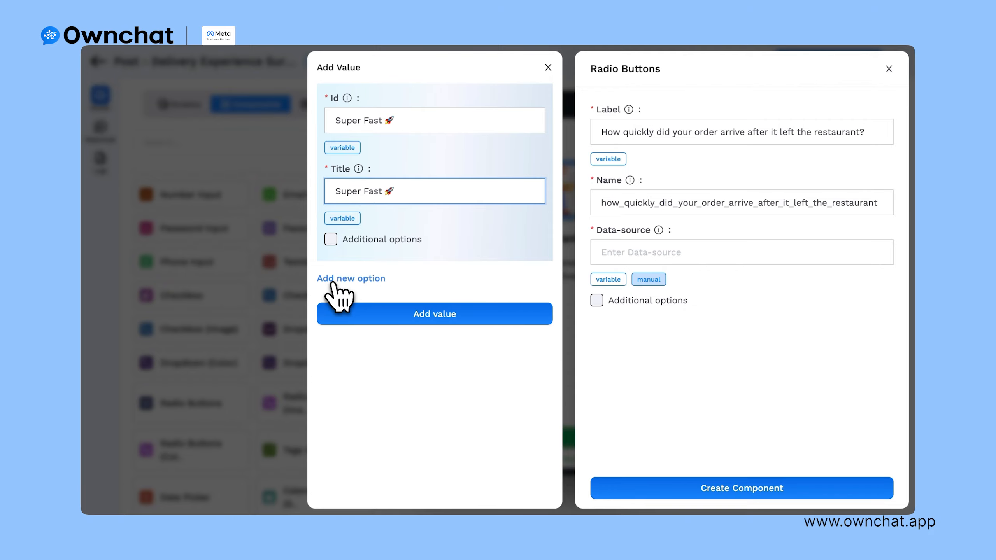
{"action": "left_click", "coordinate": [364, 280]}
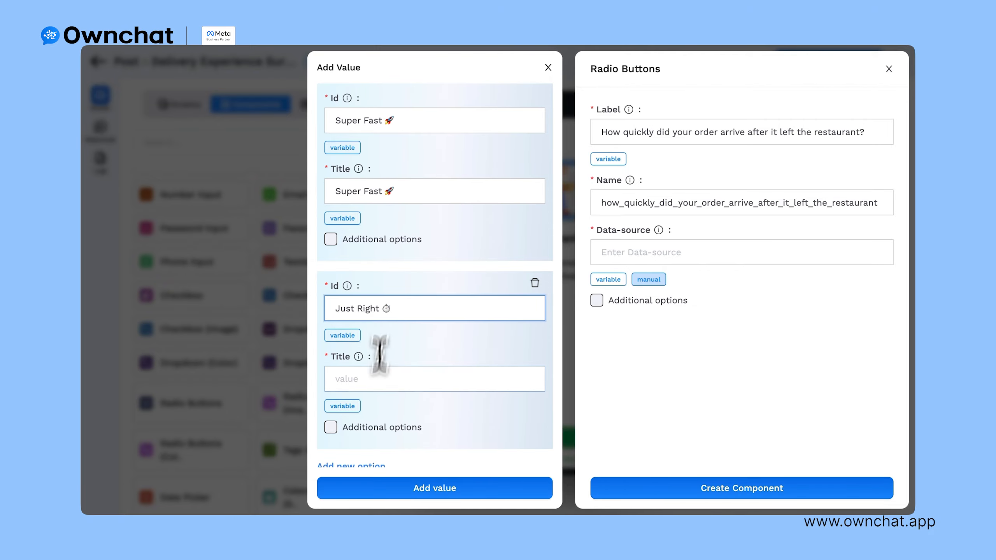
{"action": "left_click", "coordinate": [379, 378]}
{"action": "type", "text": "Just Right ⏱️"}
{"action": "scroll", "coordinate": [377, 388], "scroll_direction": "down", "scroll_amount": 1}
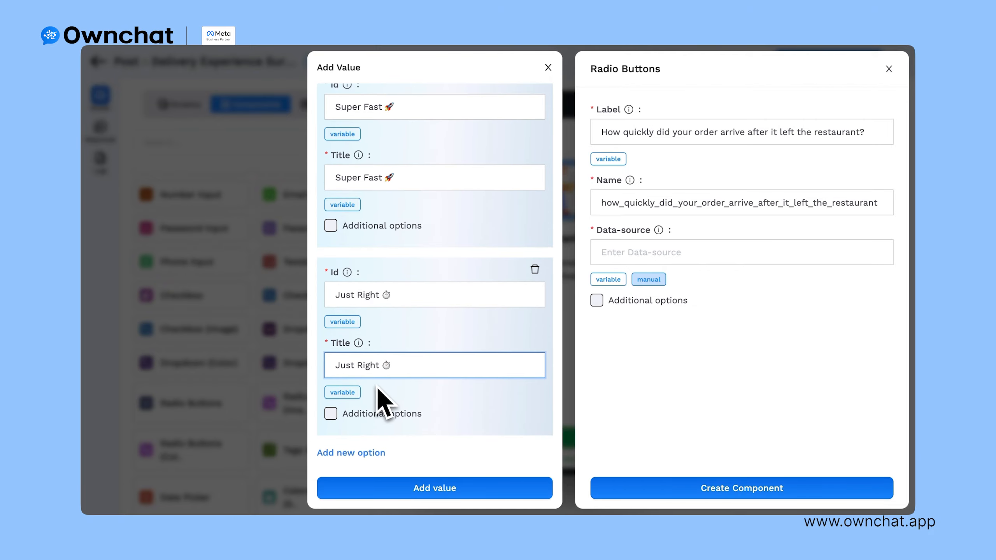
{"action": "left_click", "coordinate": [363, 452]}
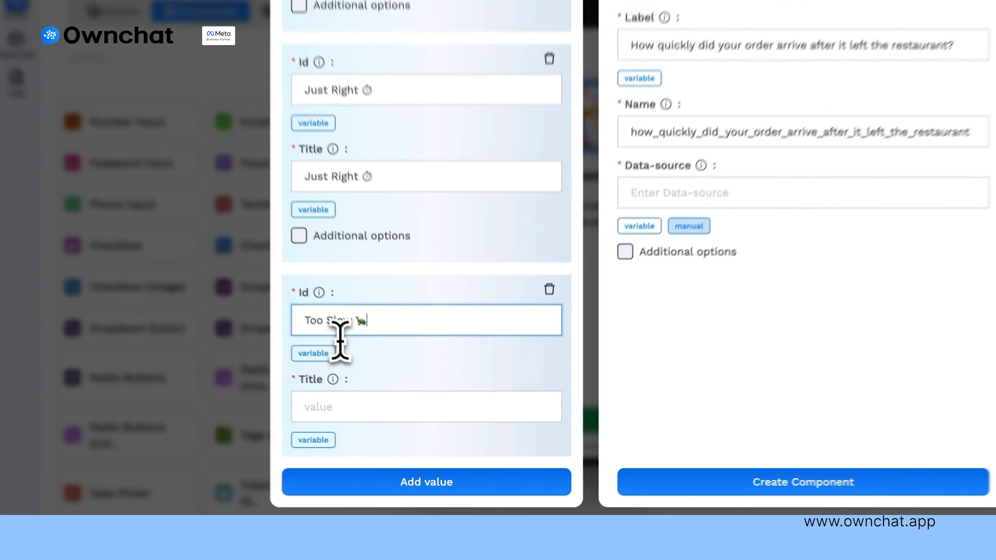
{"action": "left_click", "coordinate": [339, 428]}
{"action": "type", "text": "Too Slow 🐢"}
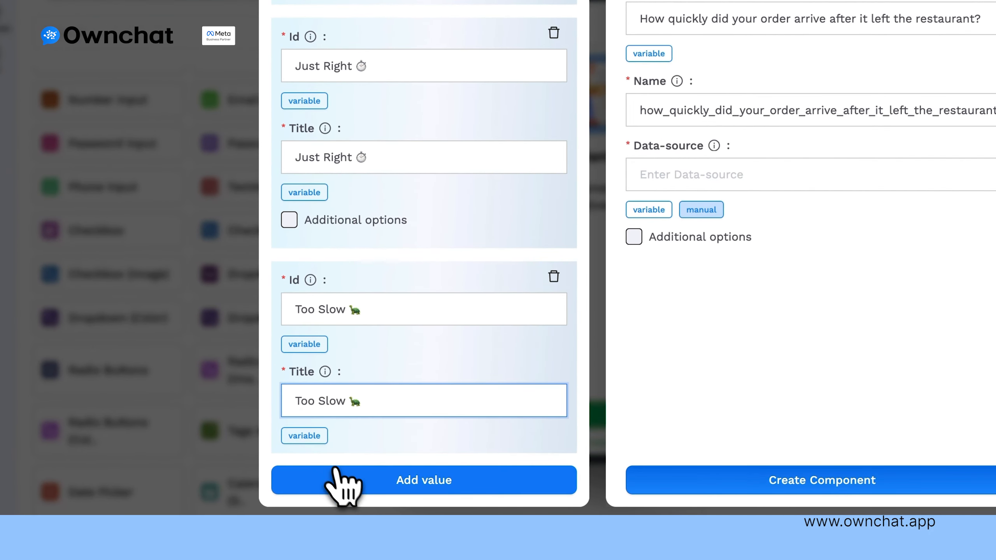
{"action": "left_click", "coordinate": [391, 485]}
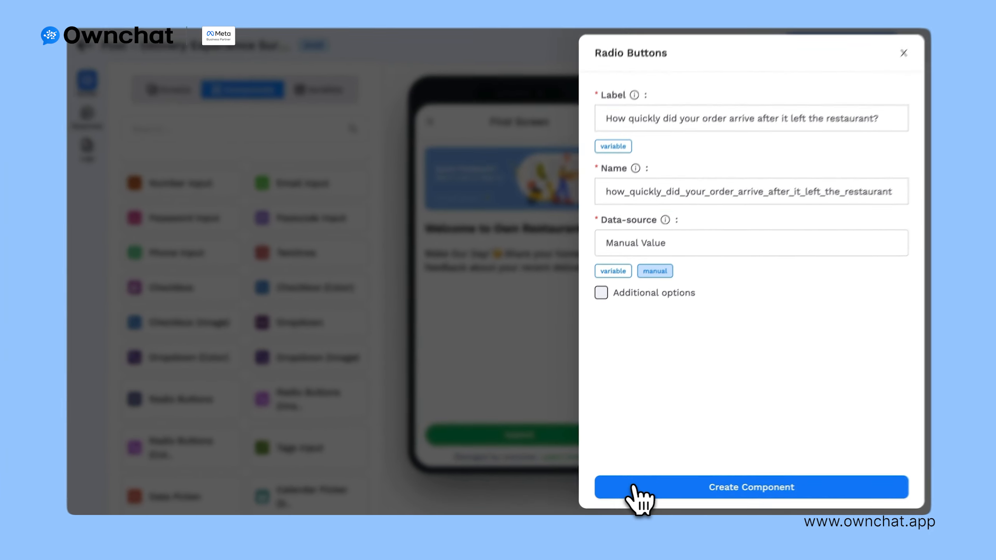
{"action": "left_click", "coordinate": [635, 488]}
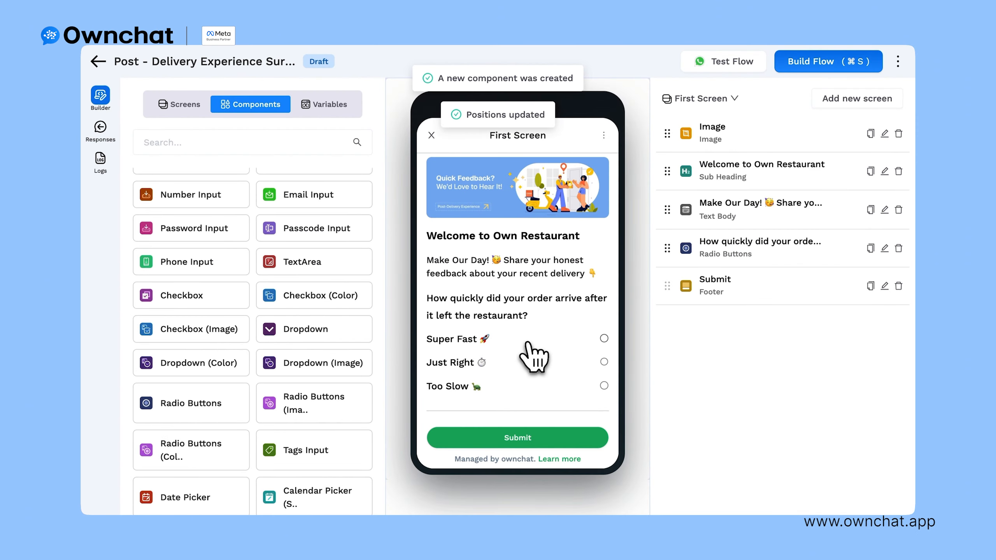
Step: Prefix the delivery speed question label with '1.'
{"action": "left_click", "coordinate": [885, 250]}
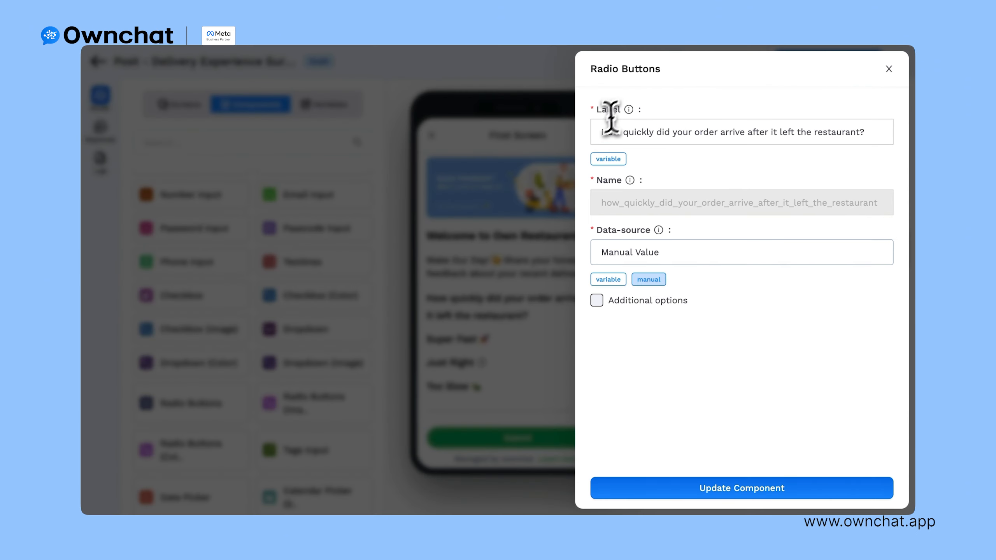
{"action": "type", "text": "1."}
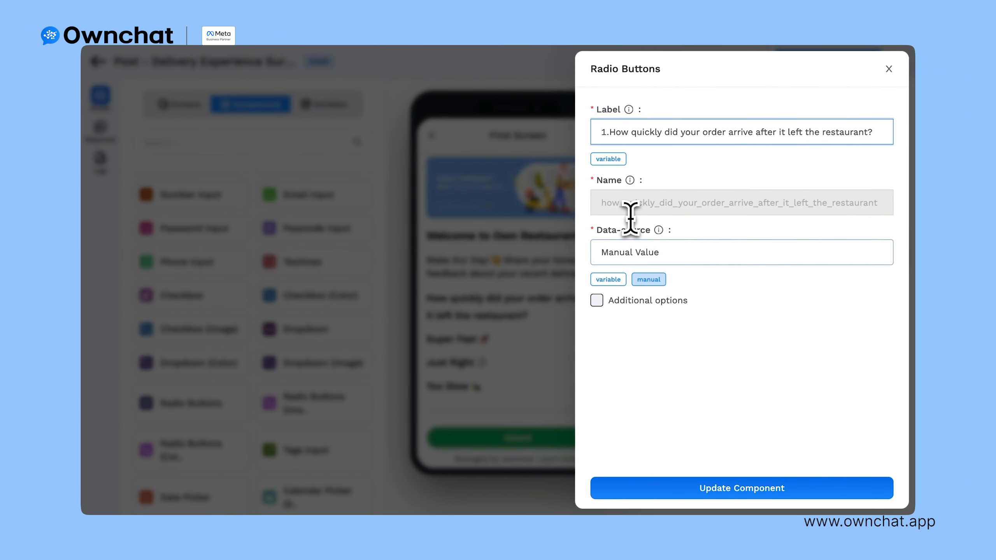
{"action": "left_click", "coordinate": [690, 489]}
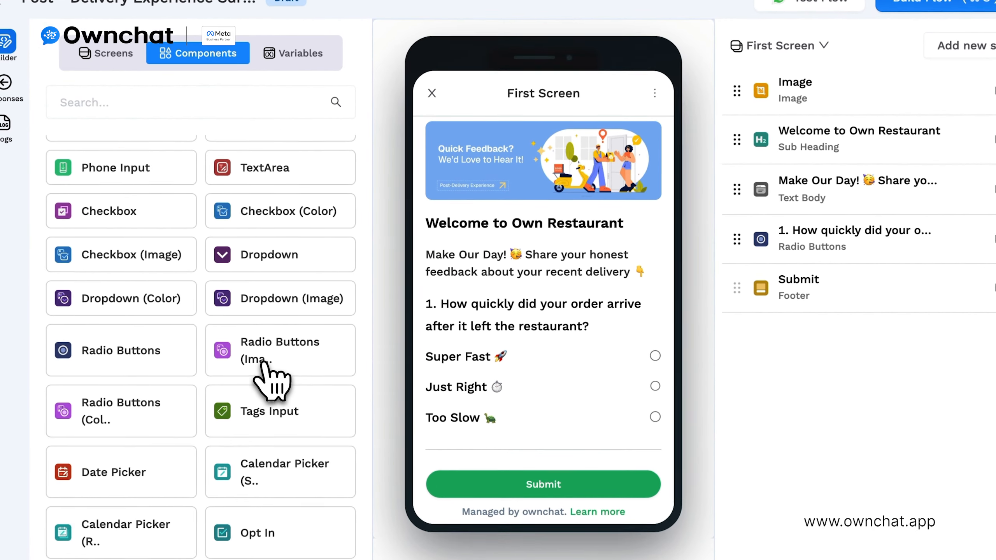
Step: Start the image-choice polite-and-professional question, giving the first option the 1.jpg emoji
{"action": "left_click", "coordinate": [313, 403]}
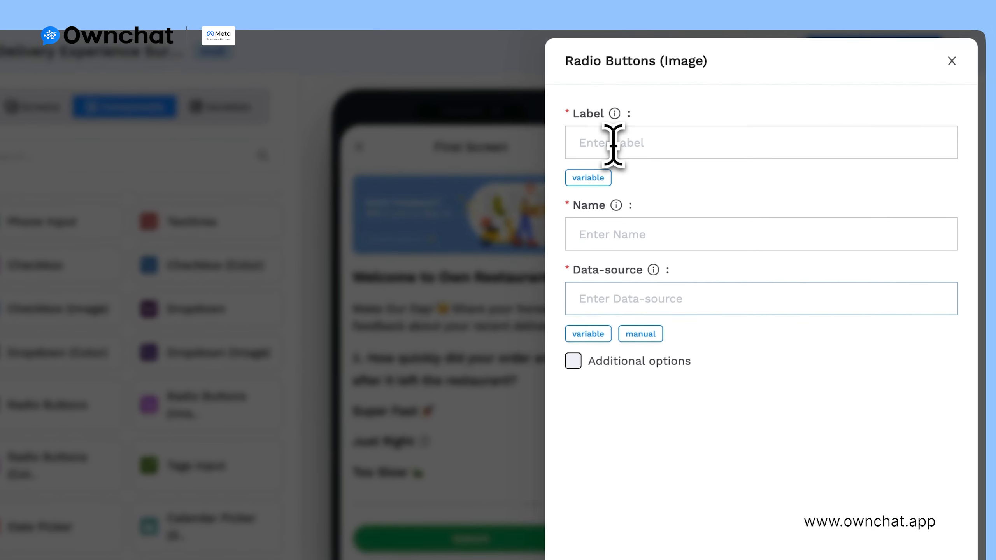
{"action": "left_click", "coordinate": [613, 146]}
{"action": "type", "text": "Was the delivery partner polite and professional?"}
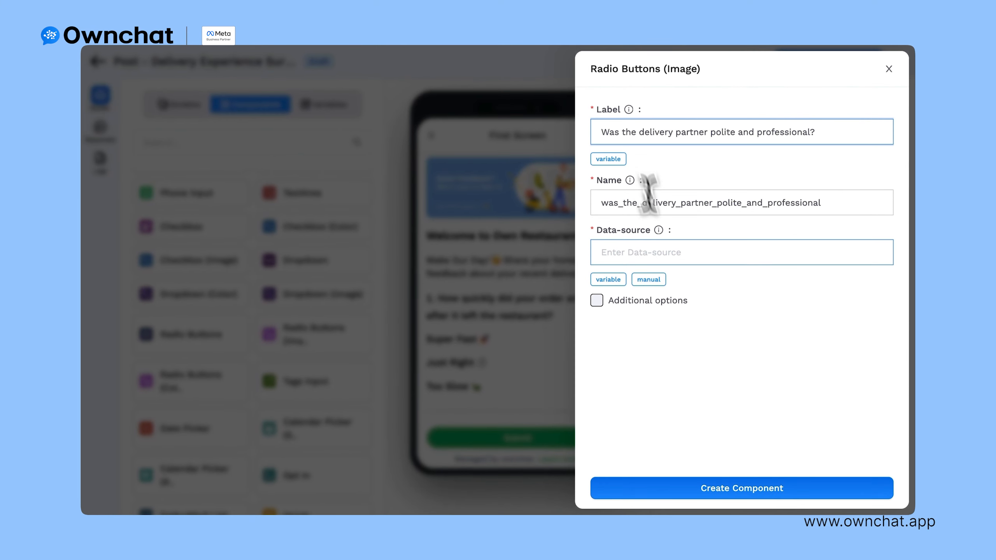
{"action": "left_click", "coordinate": [649, 279]}
{"action": "left_click", "coordinate": [497, 118]}
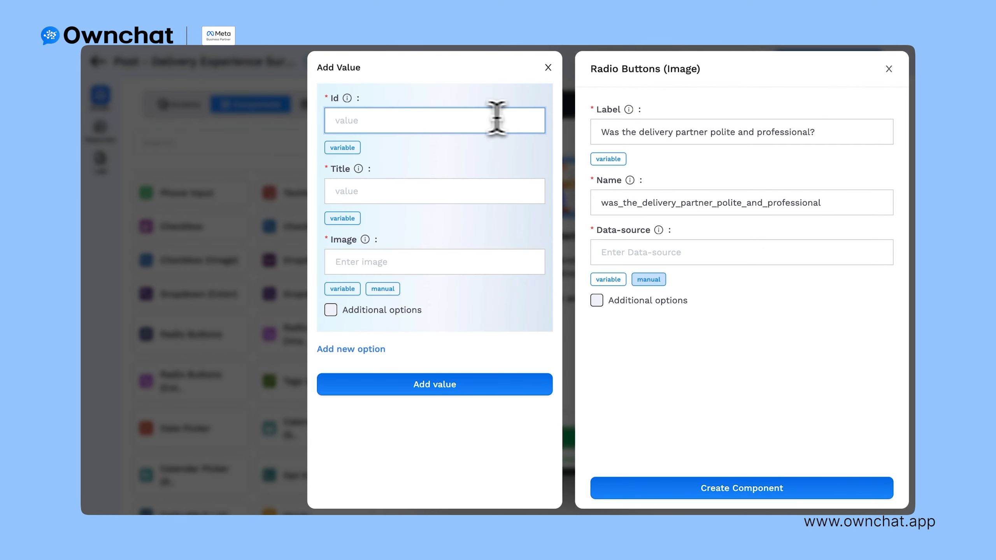
{"action": "left_click", "coordinate": [371, 192]}
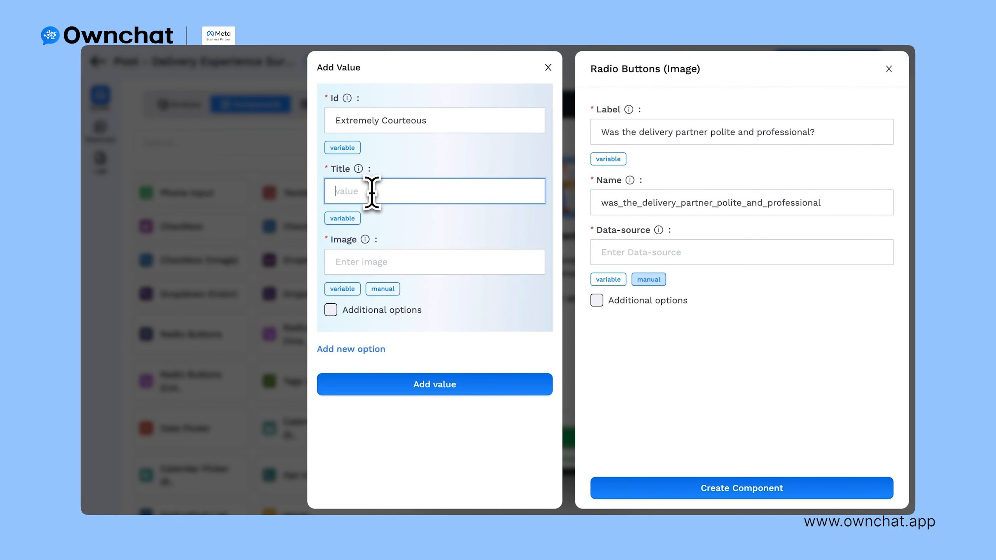
{"action": "left_click", "coordinate": [364, 262]}
{"action": "left_click", "coordinate": [388, 289]}
{"action": "left_click", "coordinate": [632, 102]}
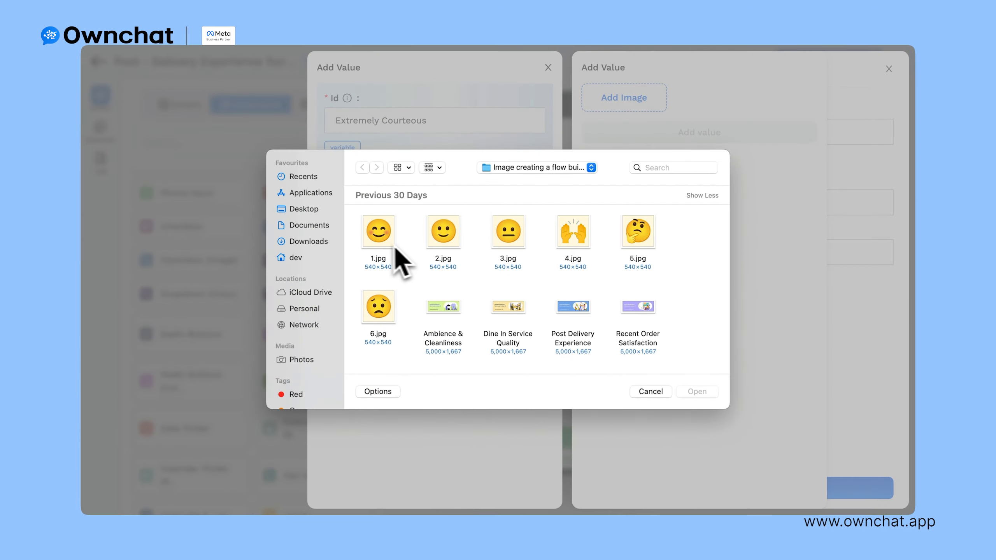
{"action": "left_click", "coordinate": [382, 239]}
{"action": "left_click", "coordinate": [694, 393]}
{"action": "left_click", "coordinate": [700, 142]}
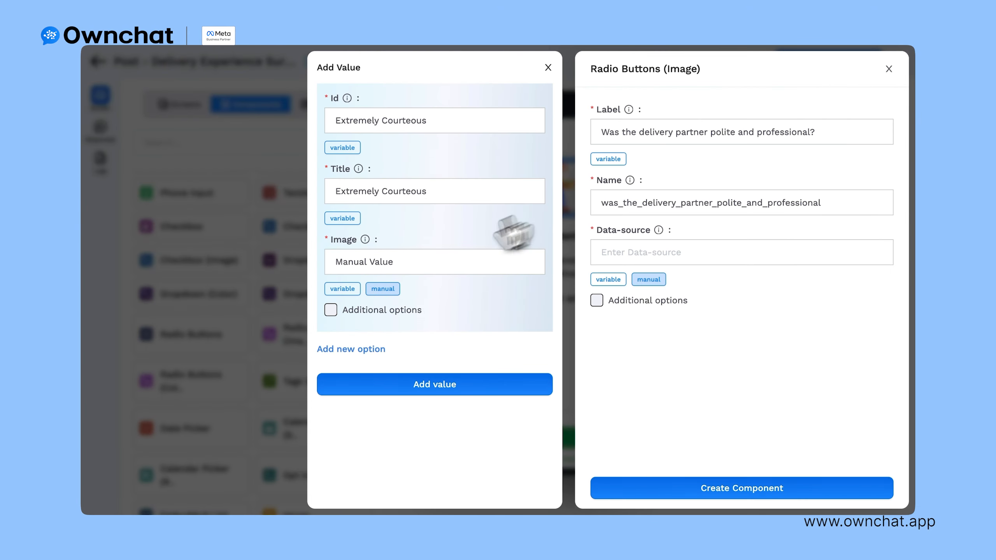
Step: Add the Standard and Not Professional options and create the question
{"action": "left_click", "coordinate": [372, 349]}
{"action": "left_click", "coordinate": [381, 378]}
{"action": "type", "text": "Standard"}
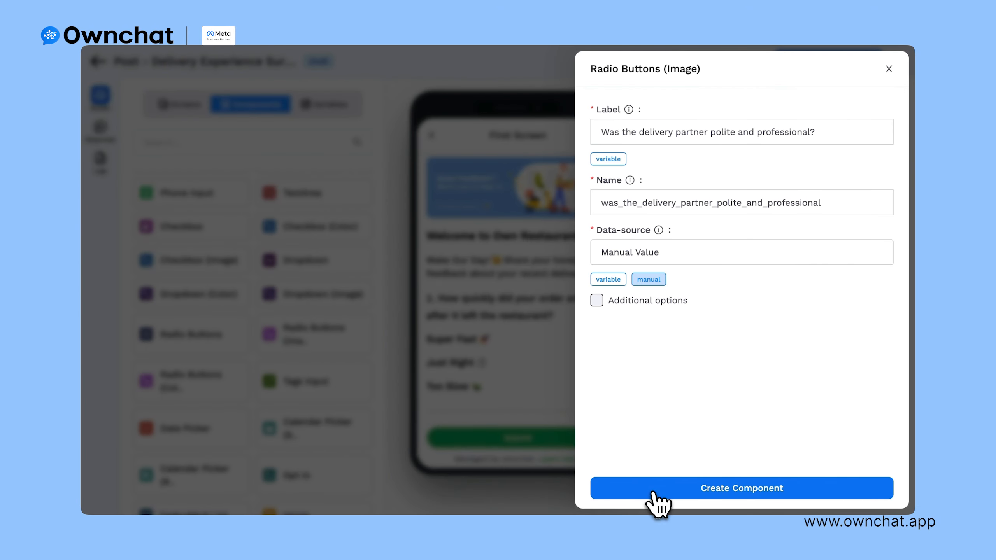
{"action": "left_click", "coordinate": [653, 493]}
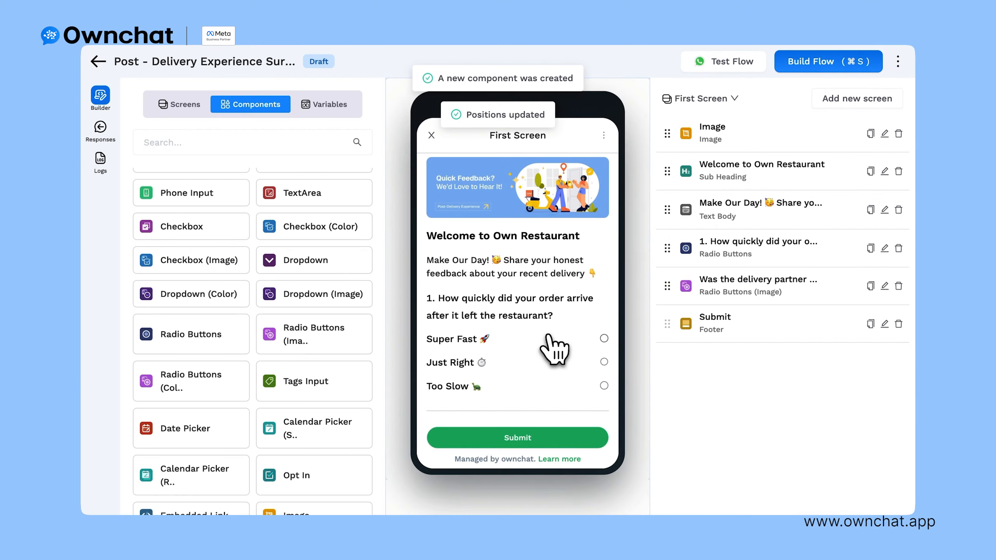
{"action": "scroll", "coordinate": [553, 345], "scroll_direction": "down", "scroll_amount": 4}
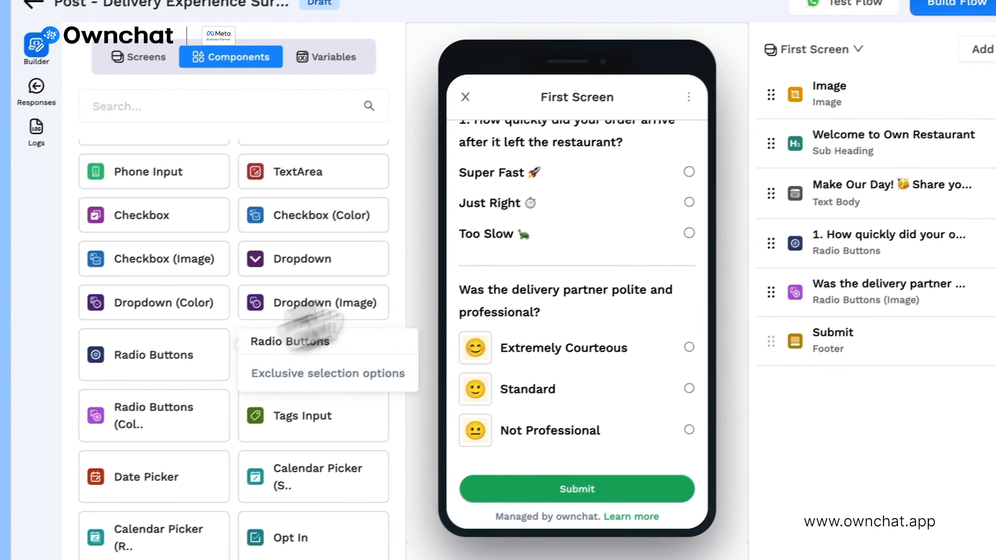
Step: Add the tracking accuracy question with a manual first choice, Very Accurate
{"action": "left_click", "coordinate": [172, 356]}
{"action": "left_click", "coordinate": [663, 125]}
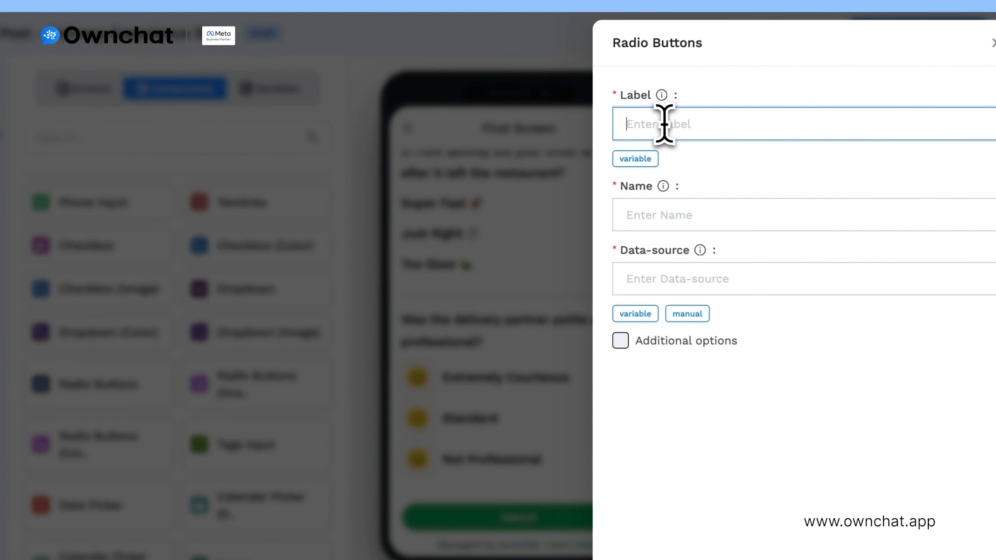
{"action": "type", "text": "Did tracking/notifications accurately reflect delivery progress?"}
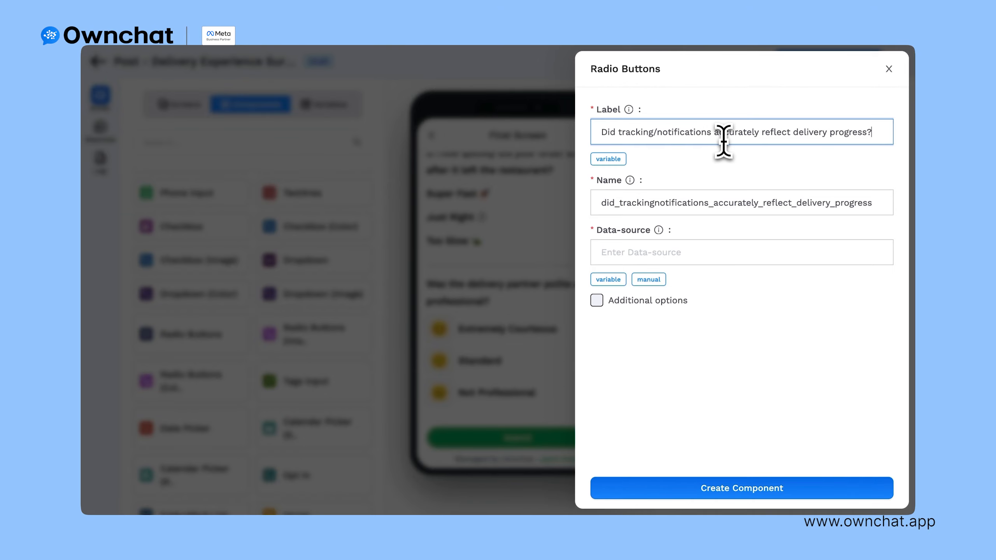
{"action": "left_click", "coordinate": [648, 279]}
{"action": "left_click", "coordinate": [410, 129]}
{"action": "type", "text": "Very Accurate 👍"}
{"action": "left_click", "coordinate": [385, 191]}
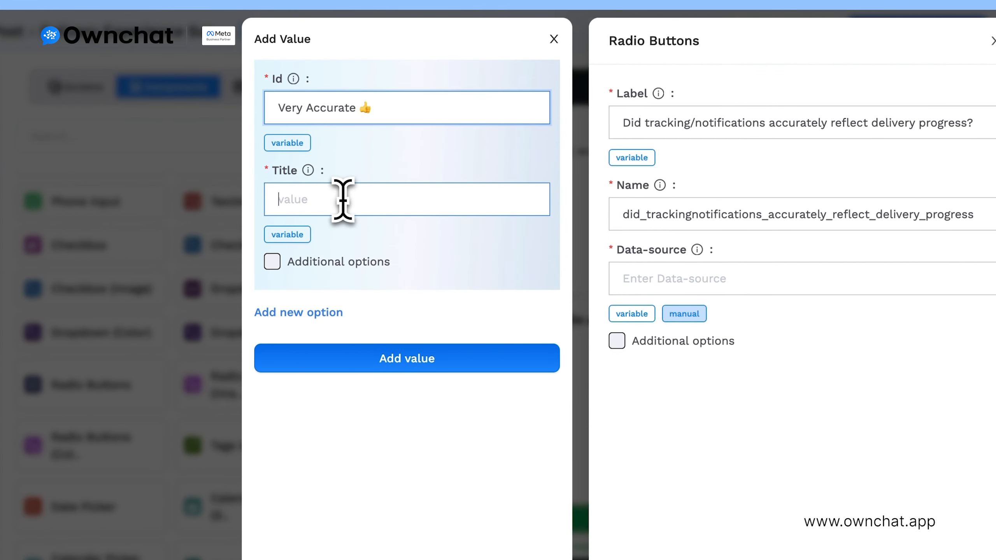
{"action": "type", "text": "Very Accurate 👍"}
{"action": "left_click", "coordinate": [298, 312]}
Step: Add Mostly Accurate and Not Accurate, create it, then label a new question 'Were all ordered items included?'
{"action": "left_click", "coordinate": [388, 348]}
{"action": "type", "text": "Mostly Accurate 📈"}
{"action": "left_click", "coordinate": [346, 440]}
{"action": "type", "text": "Mostly Accurate 📈"}
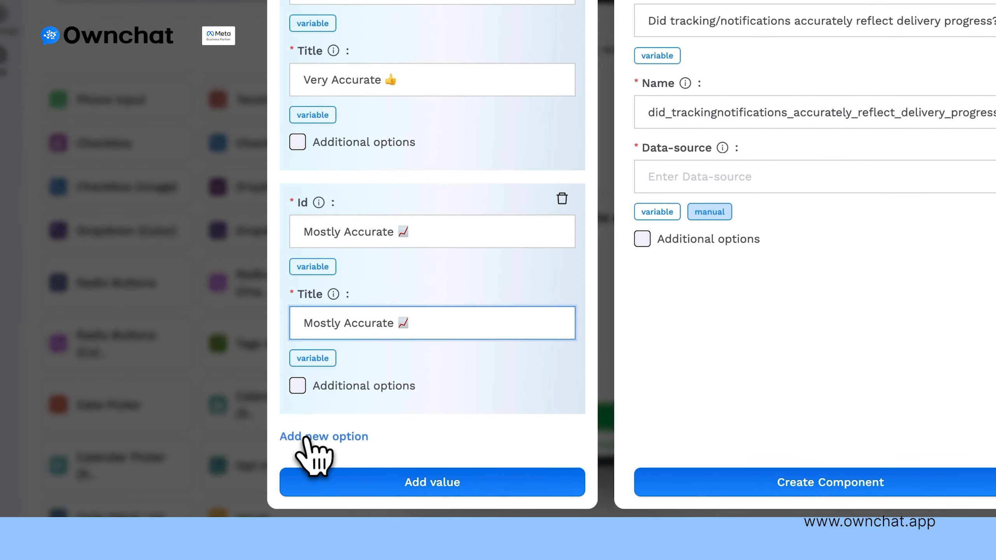
{"action": "left_click", "coordinate": [308, 437]}
{"action": "left_click", "coordinate": [432, 482]}
{"action": "left_click", "coordinate": [825, 482]}
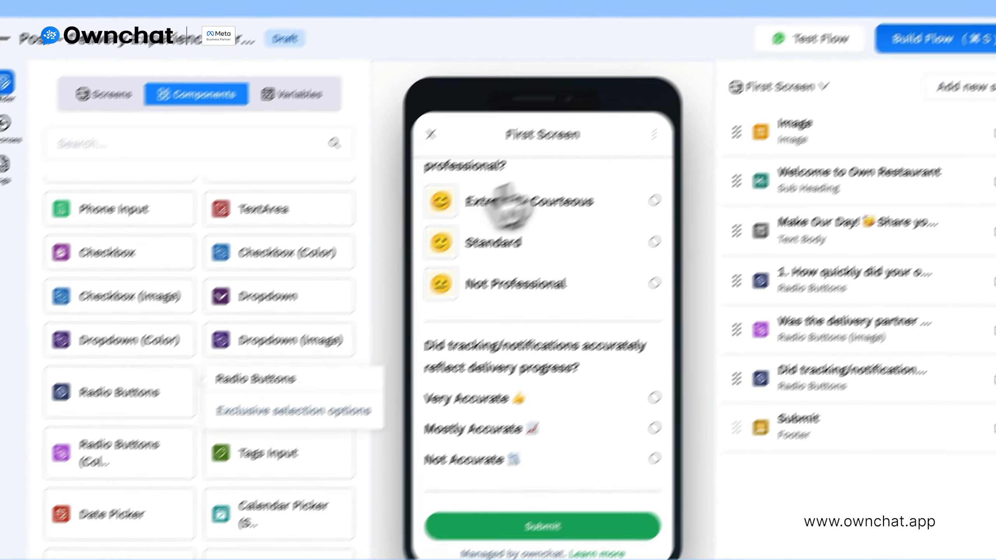
{"action": "left_click", "coordinate": [158, 347]}
{"action": "type", "text": "Were all ordered items included?"}
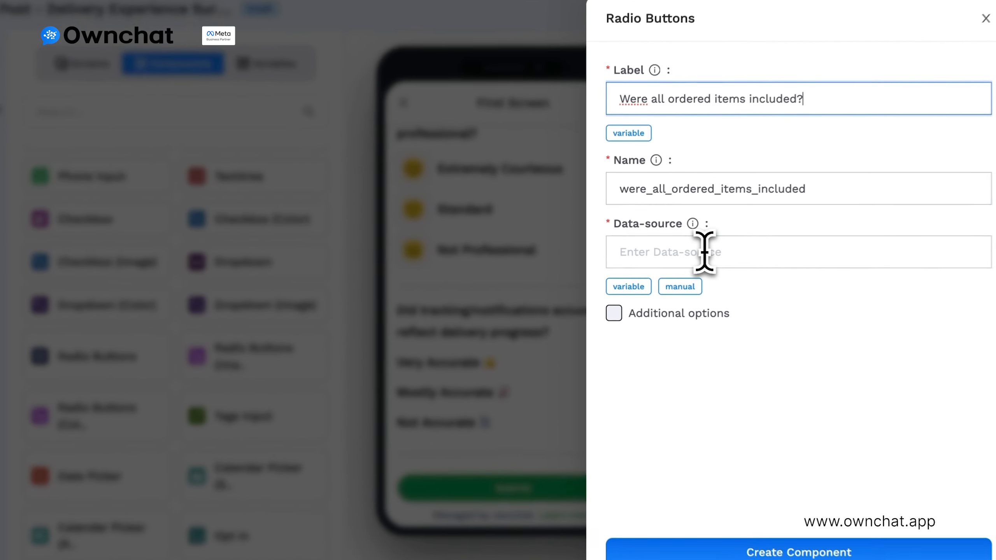
Step: Enter the choices manually, starting with 'Yes, everything' and 'One item missing'
{"action": "left_click", "coordinate": [704, 252]}
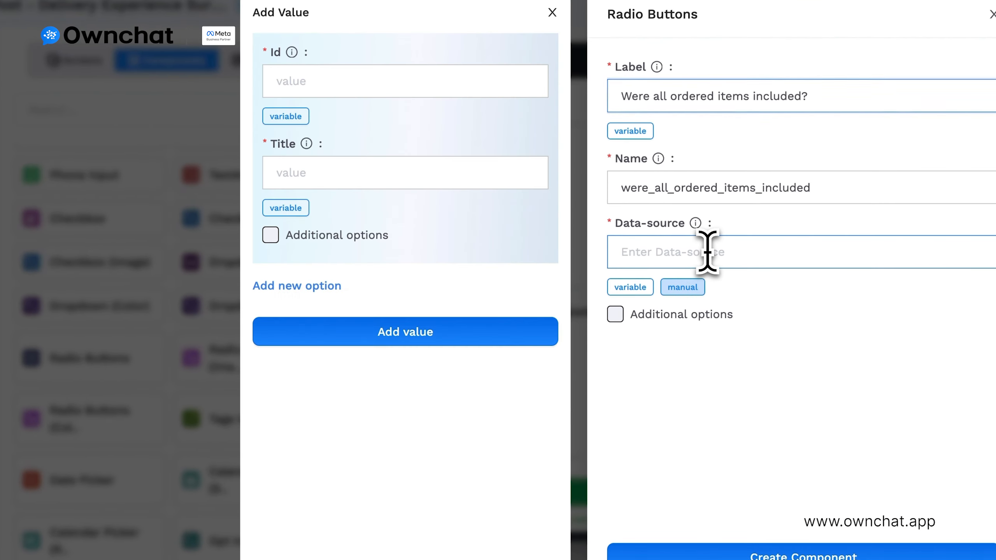
{"action": "left_click", "coordinate": [343, 82]}
{"action": "type", "text": "Yes, everything 💯"}
{"action": "left_click", "coordinate": [338, 172]}
{"action": "type", "text": "Yes, everything 💯"}
{"action": "left_click", "coordinate": [330, 328]}
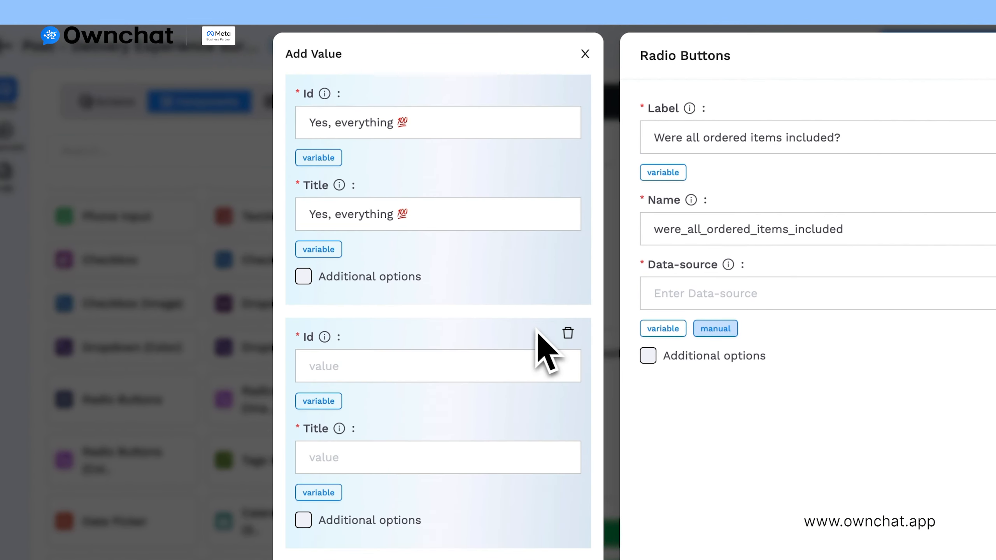
{"action": "left_click", "coordinate": [423, 366]}
{"action": "key", "text": "super+v"}
{"action": "left_click", "coordinate": [345, 459]}
{"action": "key", "text": "super+v"}
Step: Add the 'Several missing' choice and create the items-included question
{"action": "left_click", "coordinate": [334, 506]}
{"action": "left_click", "coordinate": [409, 272]}
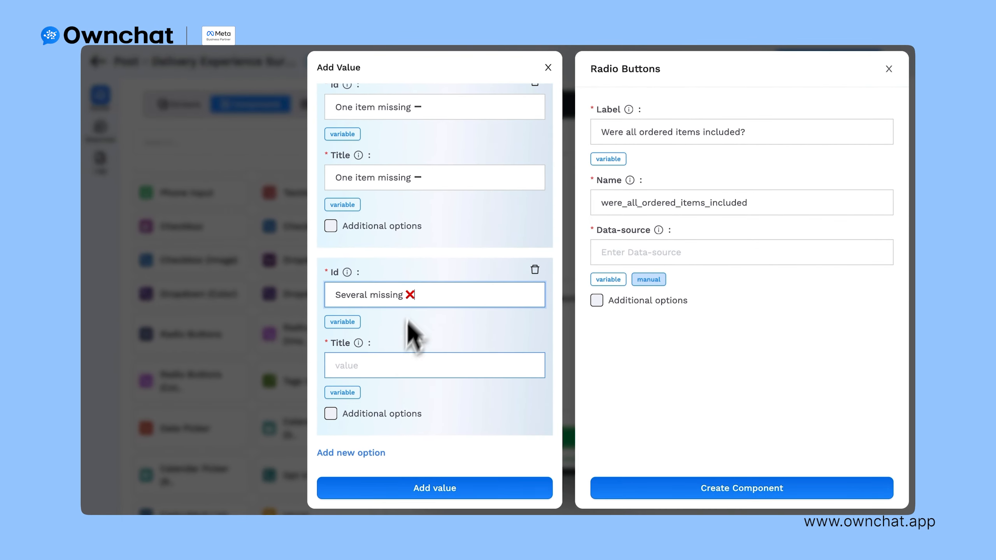
{"action": "left_click", "coordinate": [380, 354]}
{"action": "type", "text": "Several missing ❌"}
{"action": "left_click", "coordinate": [404, 497]}
{"action": "left_click", "coordinate": [675, 489]}
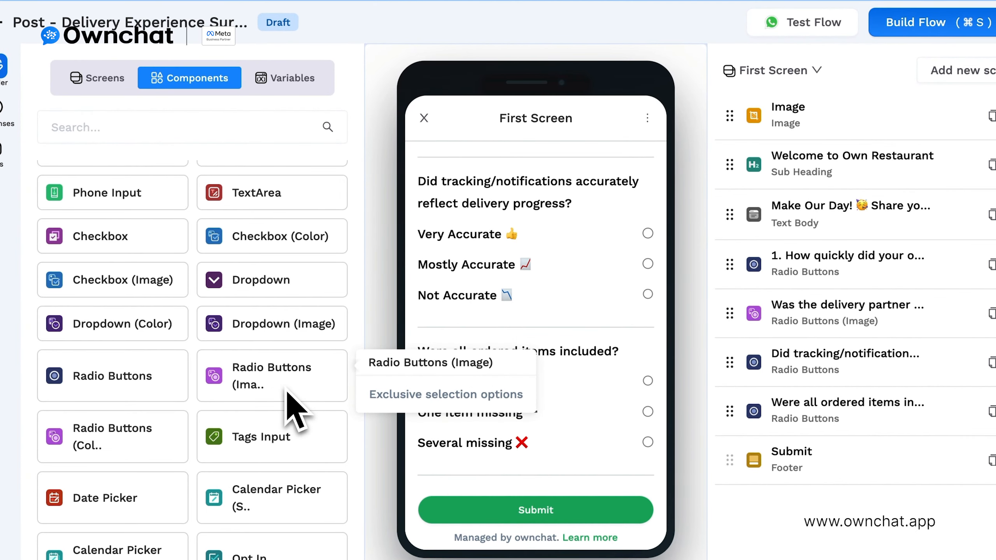
Step: Start the image-choice reorder question with Definitely! using the 4.jpg emoji
{"action": "left_click", "coordinate": [287, 391]}
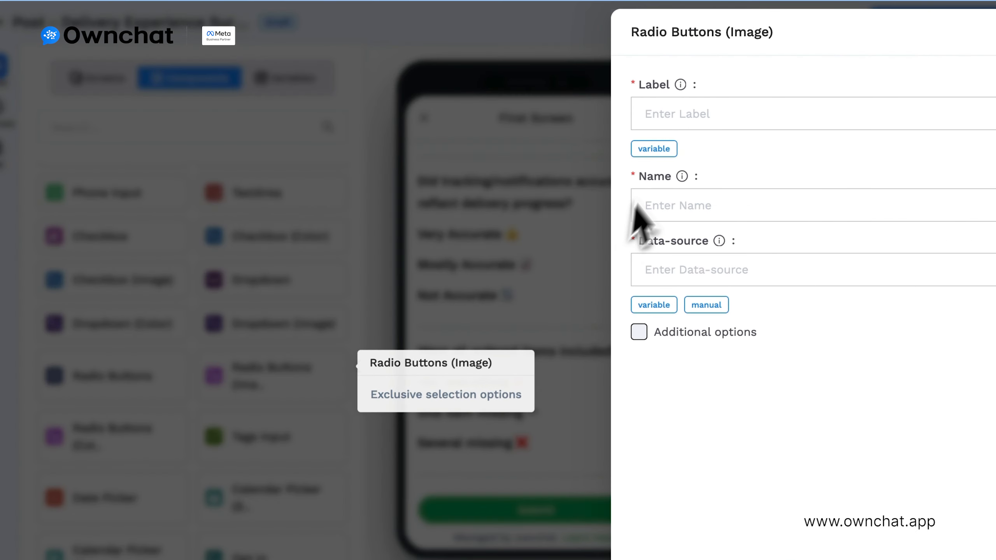
{"action": "left_click", "coordinate": [633, 138]}
{"action": "type", "text": "Would you order from us again based on delivery?"}
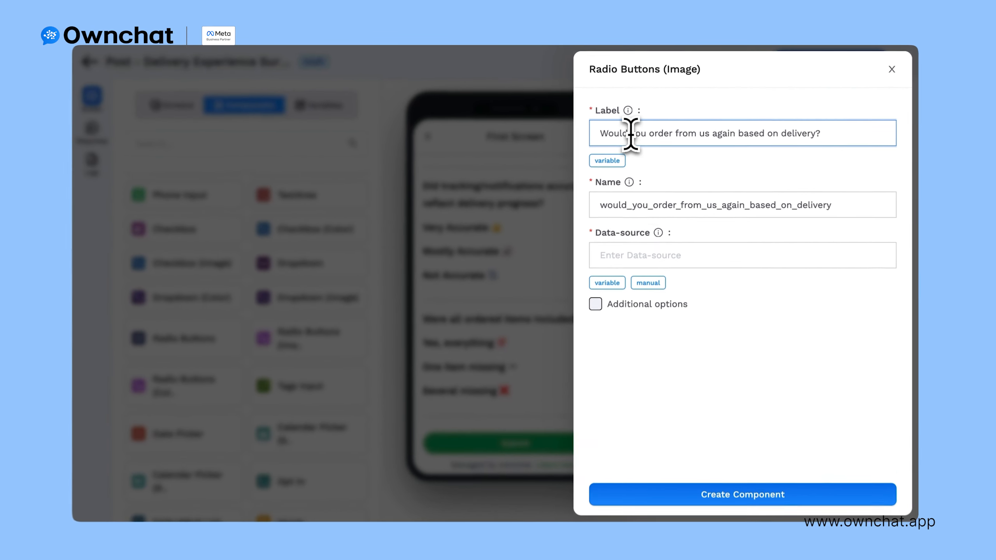
{"action": "left_click", "coordinate": [648, 283]}
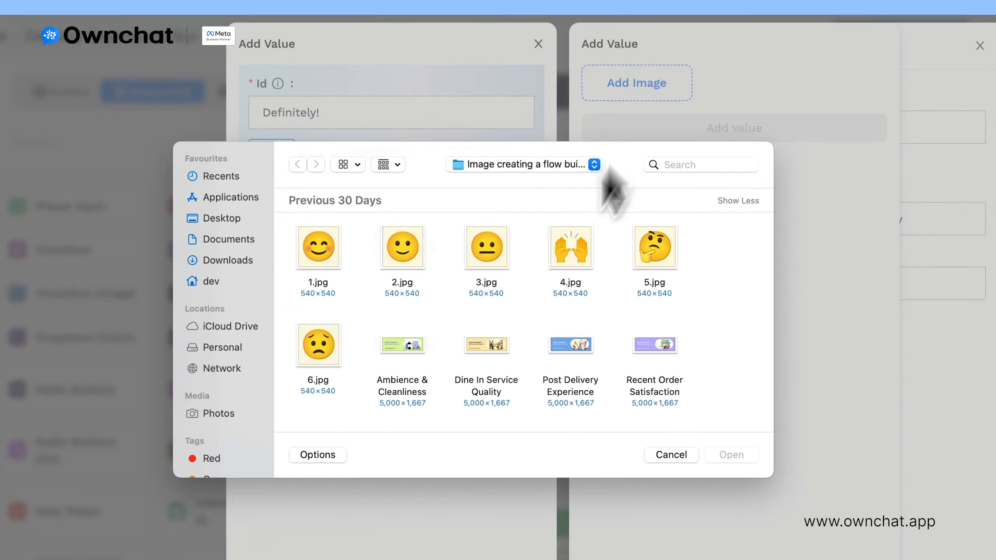
{"action": "left_click", "coordinate": [543, 214]}
{"action": "left_click", "coordinate": [705, 366]}
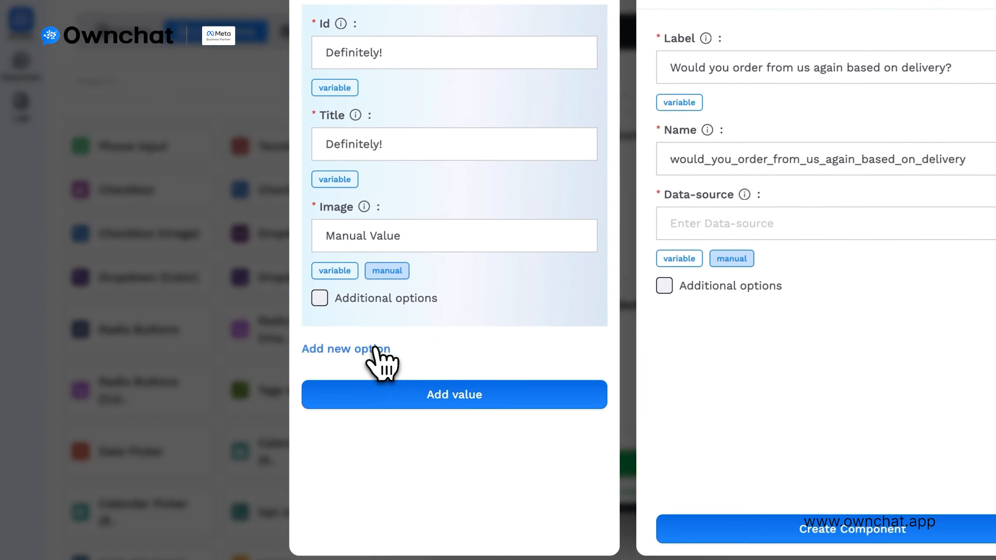
Step: Add the Likely! and Unlikely! emoji options, ending with 6.jpg, and create the question
{"action": "left_click", "coordinate": [375, 348]}
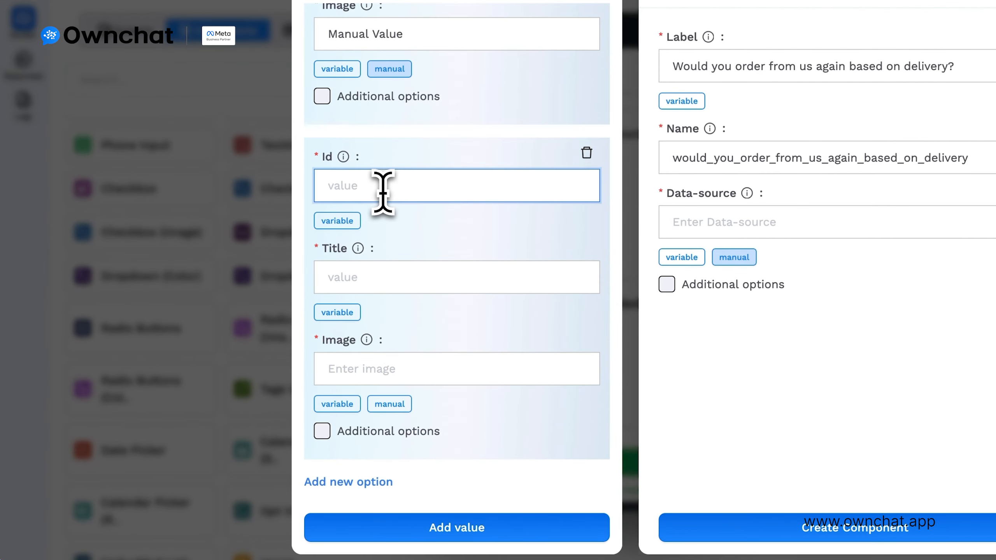
{"action": "left_click", "coordinate": [382, 189]}
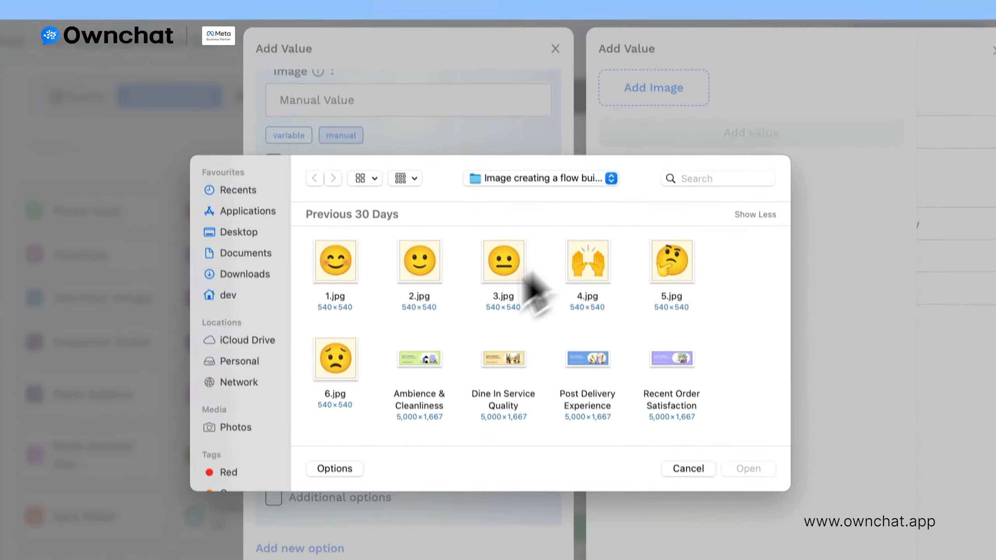
{"action": "left_click", "coordinate": [333, 356]}
{"action": "left_click", "coordinate": [738, 373]}
{"action": "left_click", "coordinate": [343, 497]}
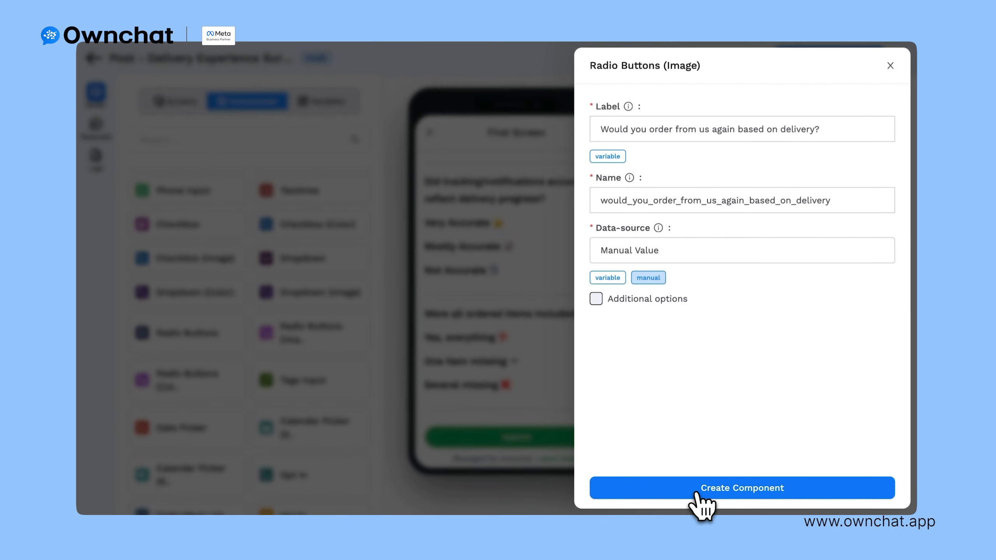
{"action": "left_click", "coordinate": [763, 499]}
{"action": "scroll", "coordinate": [329, 252], "scroll_direction": "up", "scroll_amount": 1}
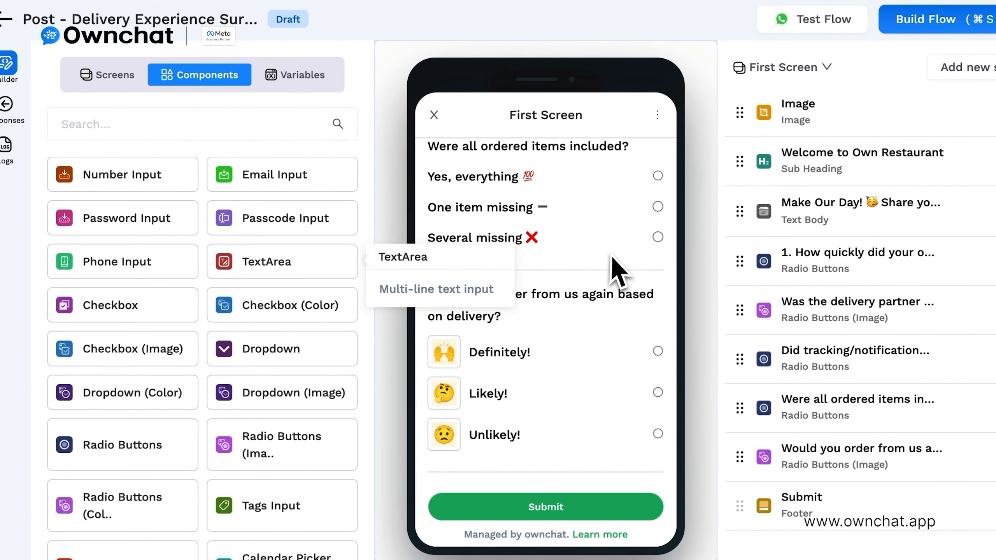
Step: Add a 600-character comment box labelled '✍ Type any comments here....' at the screen's end
{"action": "left_click_drag", "start_coordinate": [612, 257], "coordinate": [616, 271]}
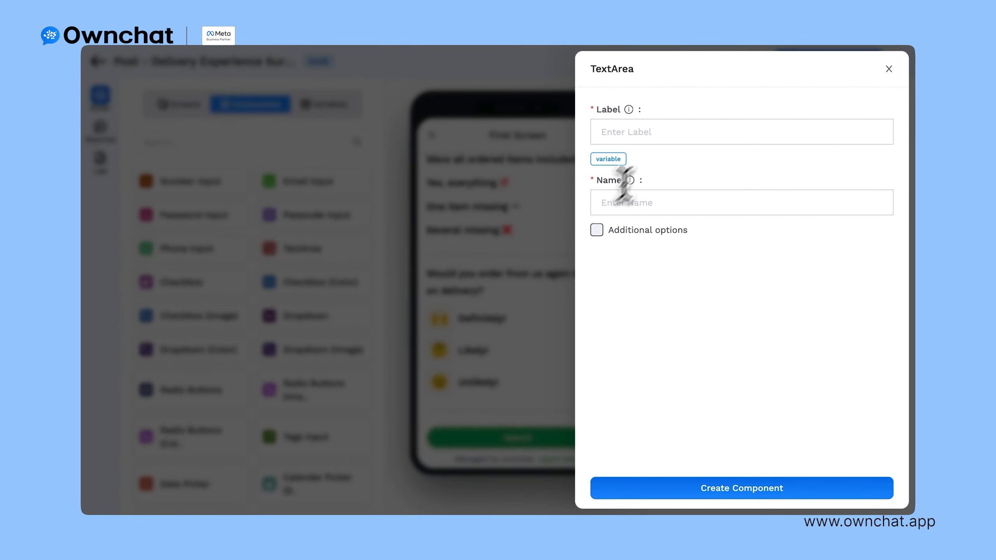
{"action": "left_click", "coordinate": [650, 132]}
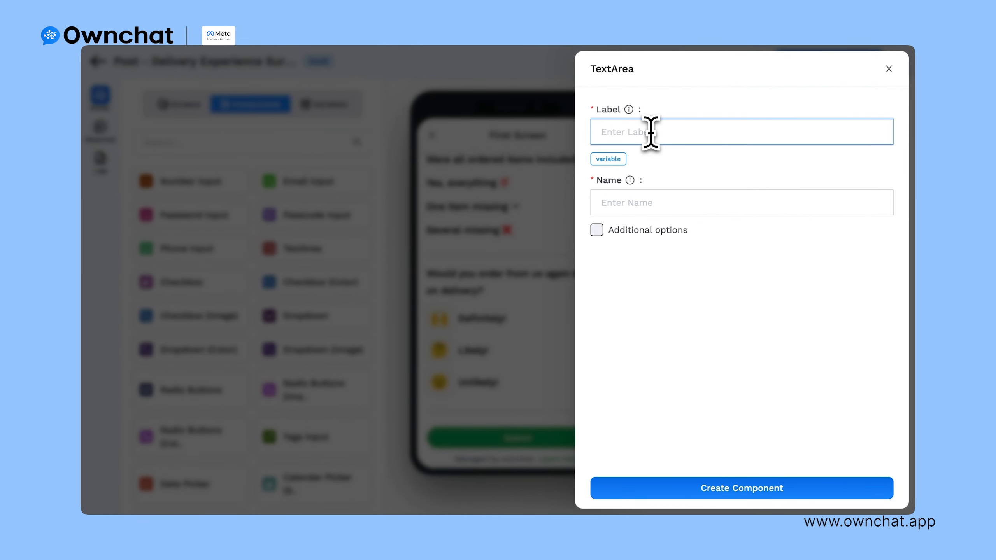
{"action": "left_click", "coordinate": [686, 496]}
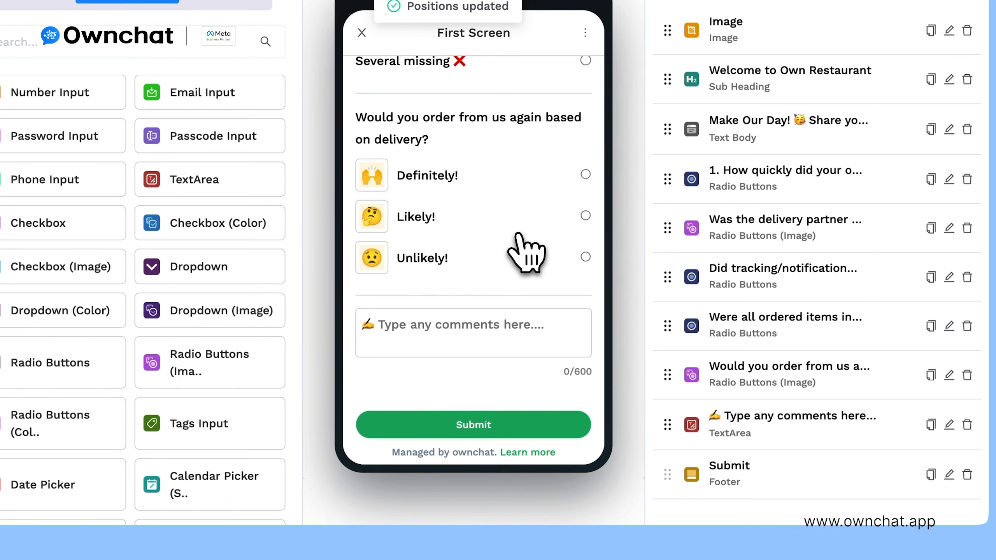
{"action": "scroll", "coordinate": [522, 237], "scroll_direction": "up", "scroll_amount": 10}
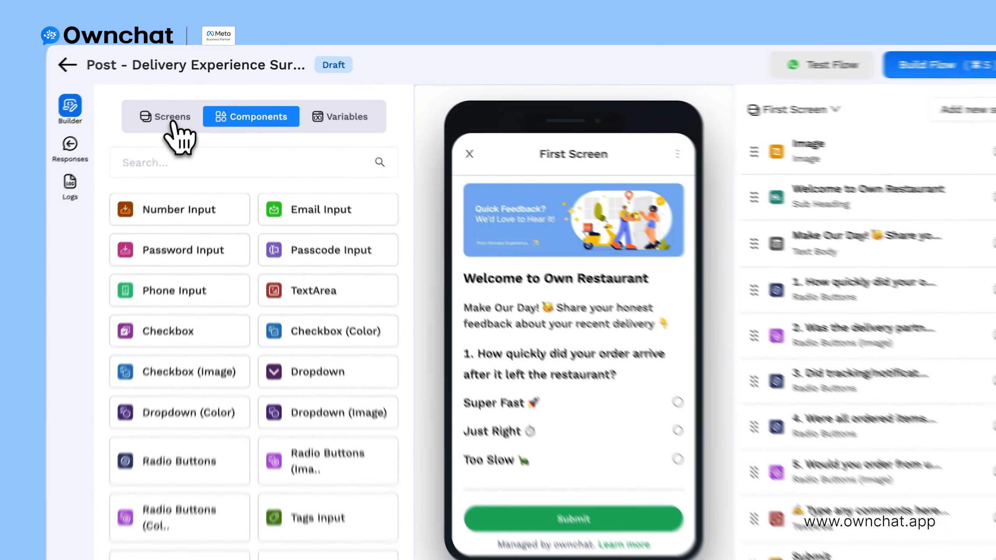
Step: Mark First Screen as the terminal screen and build the flow
{"action": "left_click", "coordinate": [179, 104]}
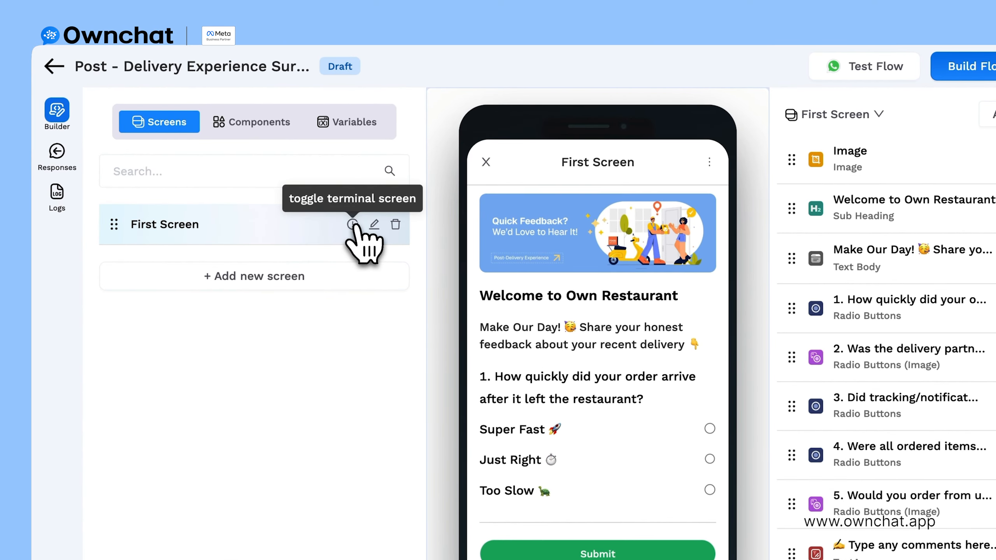
{"action": "left_click", "coordinate": [352, 224]}
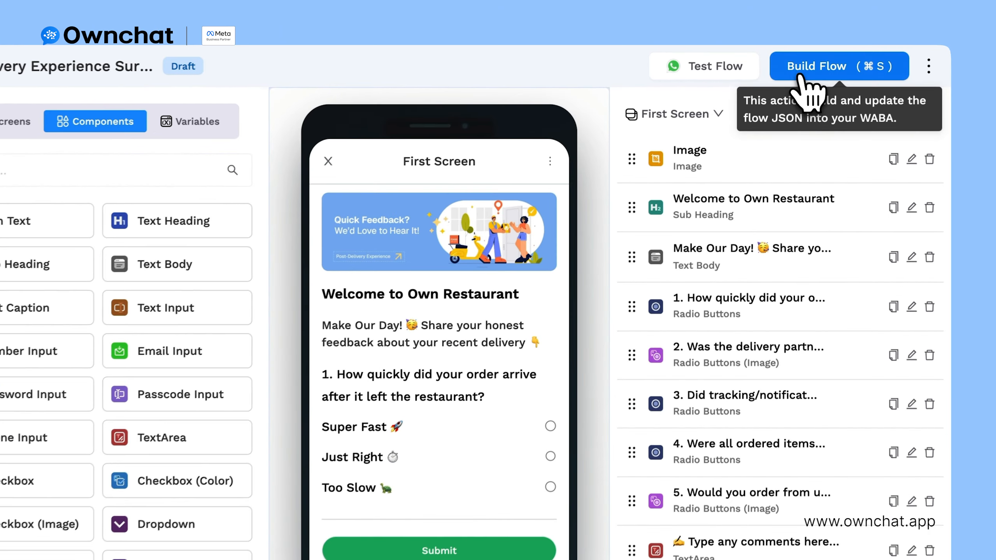
{"action": "left_click", "coordinate": [800, 66]}
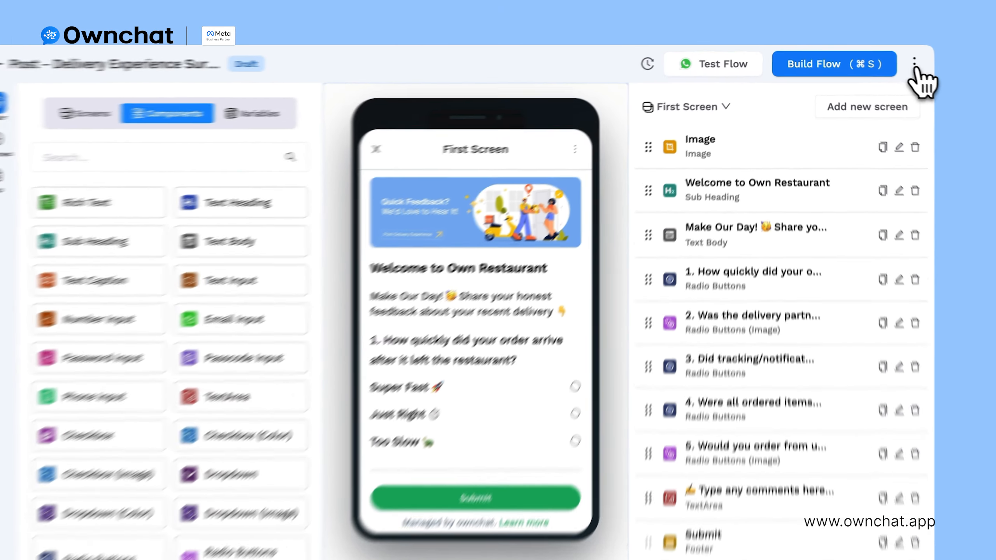
Step: Publish the Post - Delivery Experience Survey flow
{"action": "left_click", "coordinate": [898, 61]}
{"action": "left_click", "coordinate": [879, 99]}
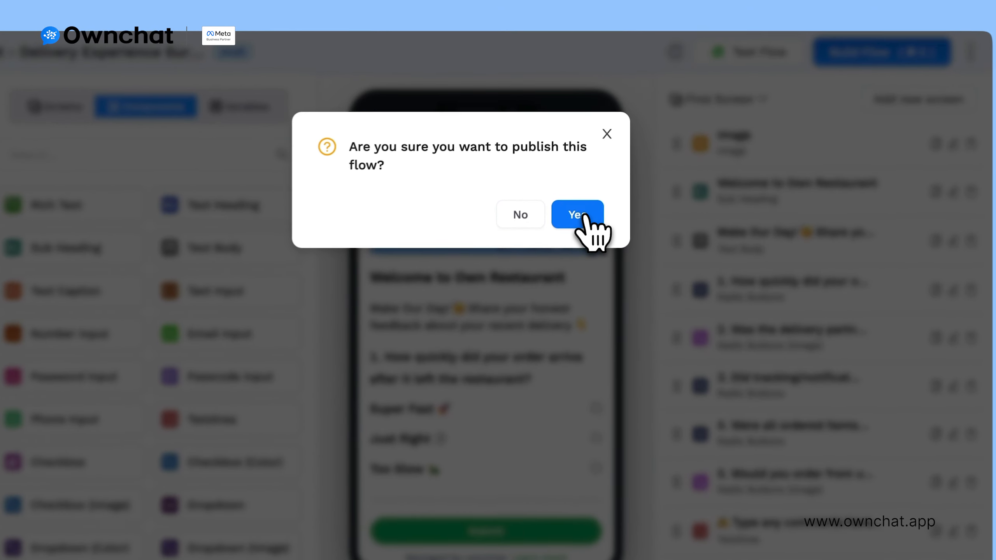
{"action": "left_click", "coordinate": [591, 190]}
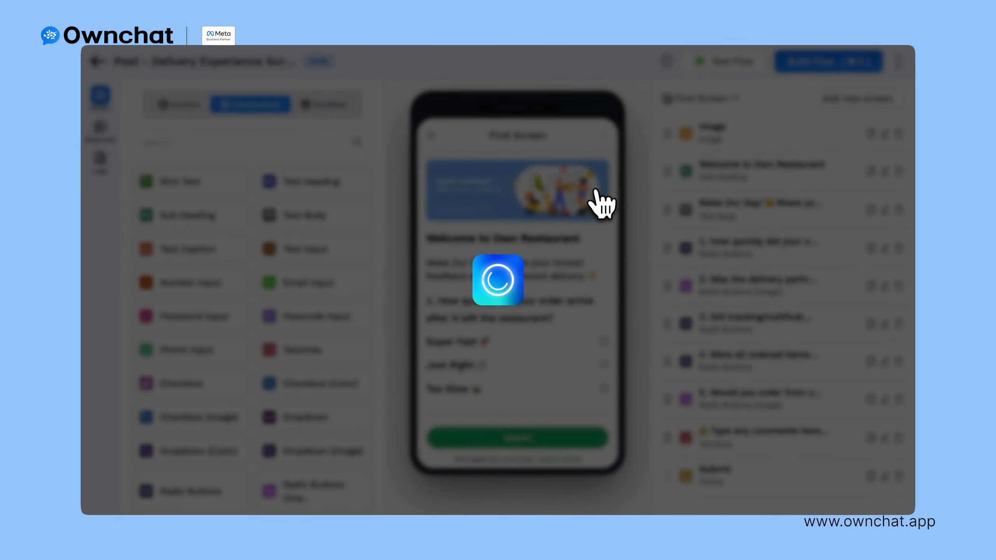
{"action": "scroll", "coordinate": [285, 332], "scroll_direction": "down", "scroll_amount": 1}
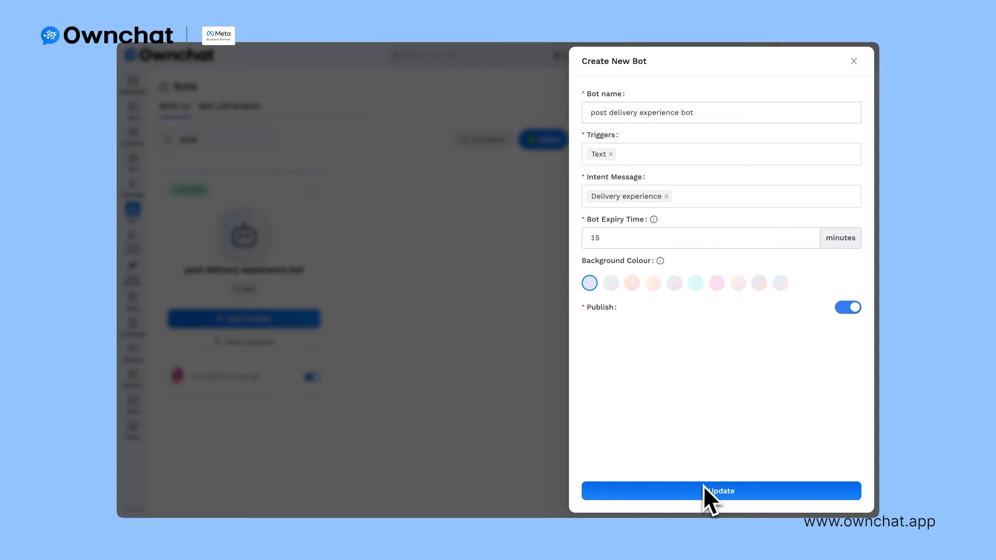
Step: Save the bot settings and link the Post - Delivery Experience Survey to the Ask Flow step
{"action": "left_click", "coordinate": [705, 490]}
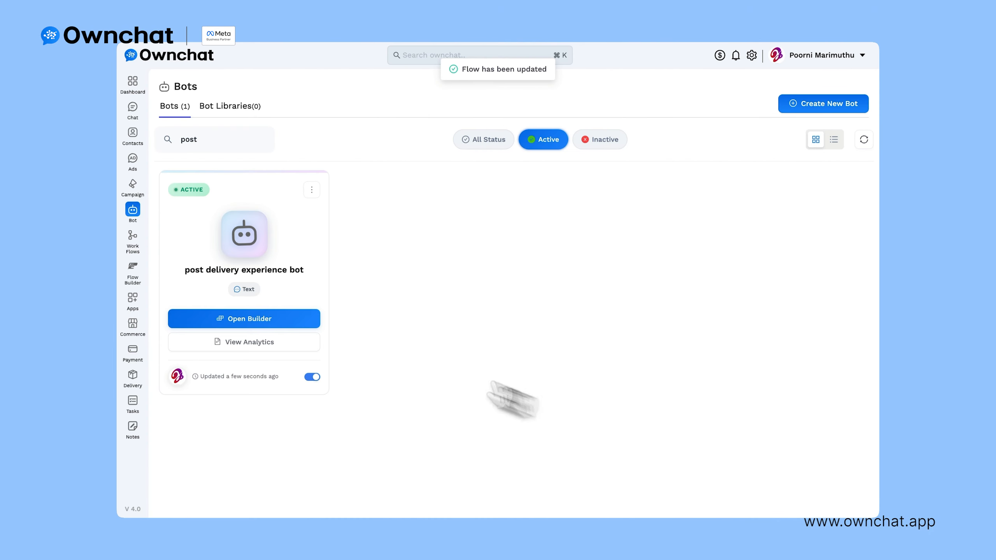
{"action": "left_click", "coordinate": [289, 321]}
{"action": "left_click", "coordinate": [444, 220]}
{"action": "left_click", "coordinate": [475, 235]}
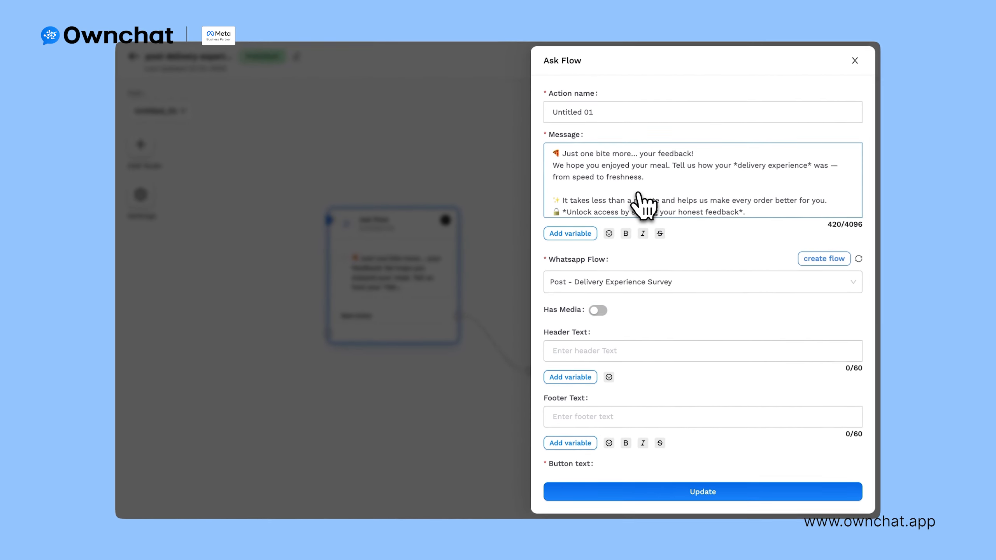
{"action": "scroll", "coordinate": [643, 184], "scroll_direction": "down", "scroll_amount": 2}
{"action": "scroll", "coordinate": [659, 293], "scroll_direction": "down", "scroll_amount": 5}
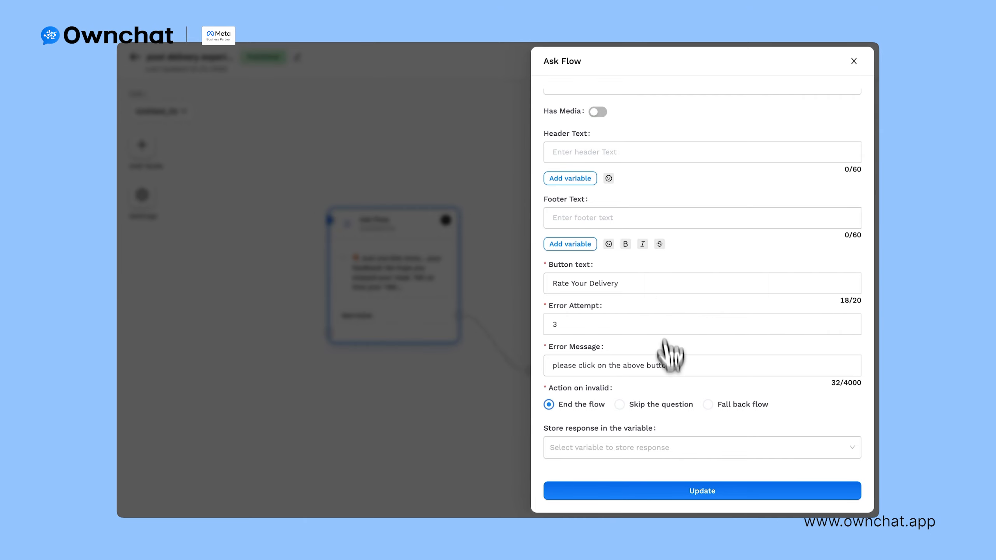
{"action": "left_click", "coordinate": [669, 490]}
Step: Save the thank-you Send Text step and publish the post delivery experience bot
{"action": "left_click", "coordinate": [650, 283]}
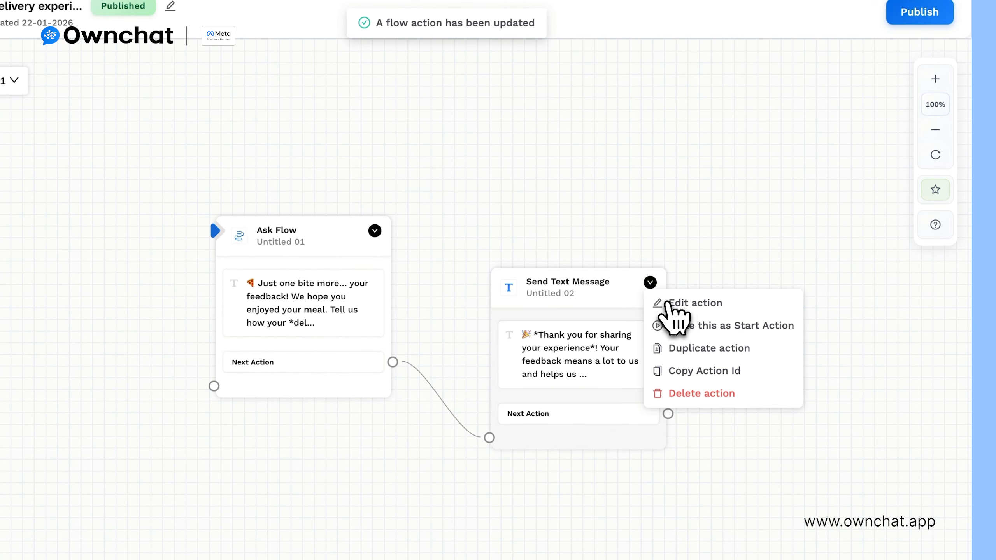
{"action": "left_click", "coordinate": [667, 304]}
{"action": "scroll", "coordinate": [645, 204], "scroll_direction": "down", "scroll_amount": 2}
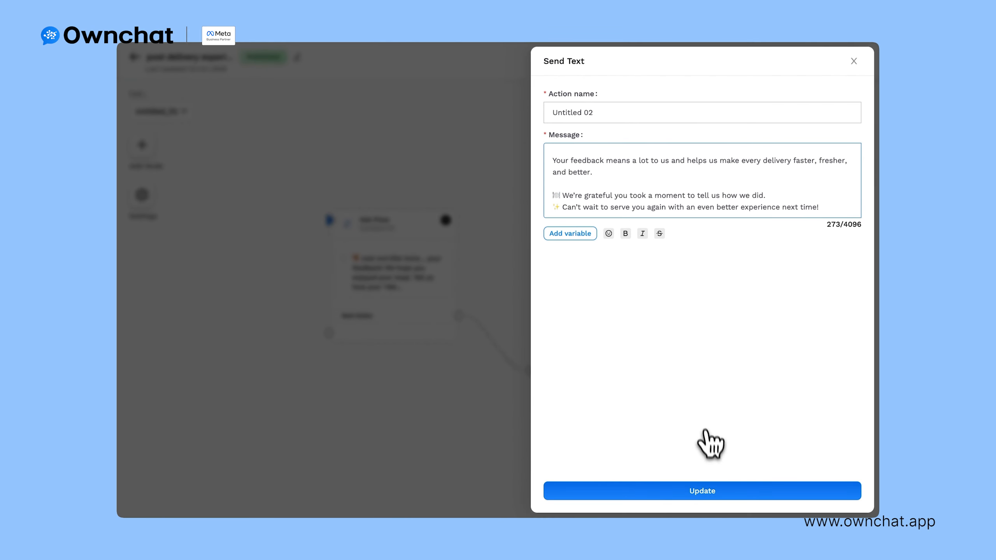
{"action": "left_click", "coordinate": [706, 493]}
{"action": "left_click", "coordinate": [846, 67]}
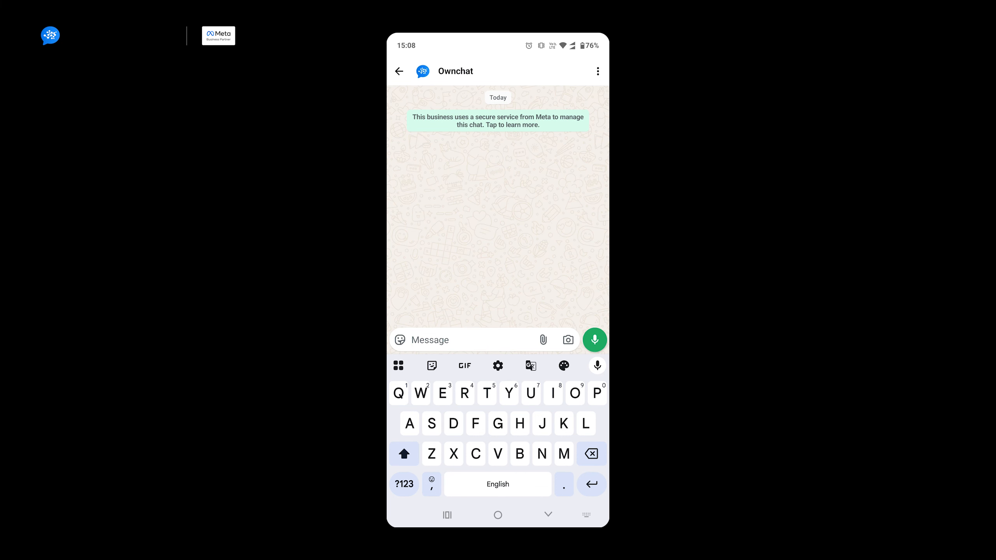
Step: Send 'Delivery Experience' to the bot in WhatsApp to trigger the survey
{"action": "type", "text": "Delivery Experience"}
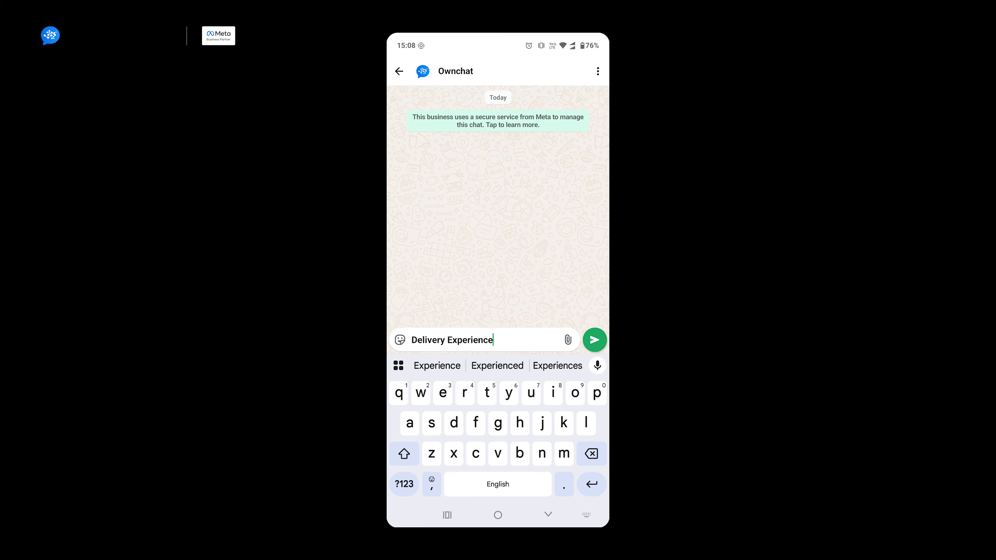
{"action": "left_click", "coordinate": [595, 340]}
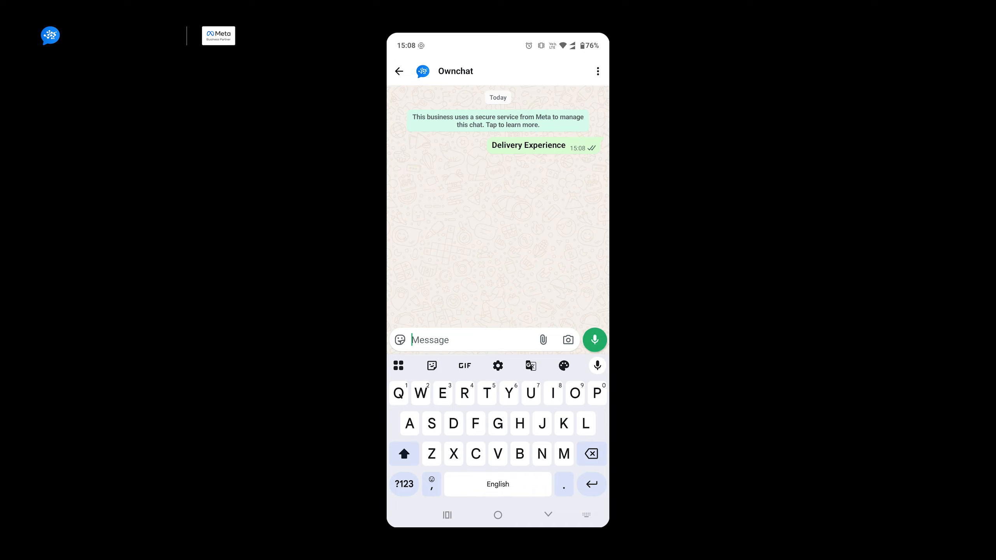
{"action": "left_click", "coordinate": [548, 515]}
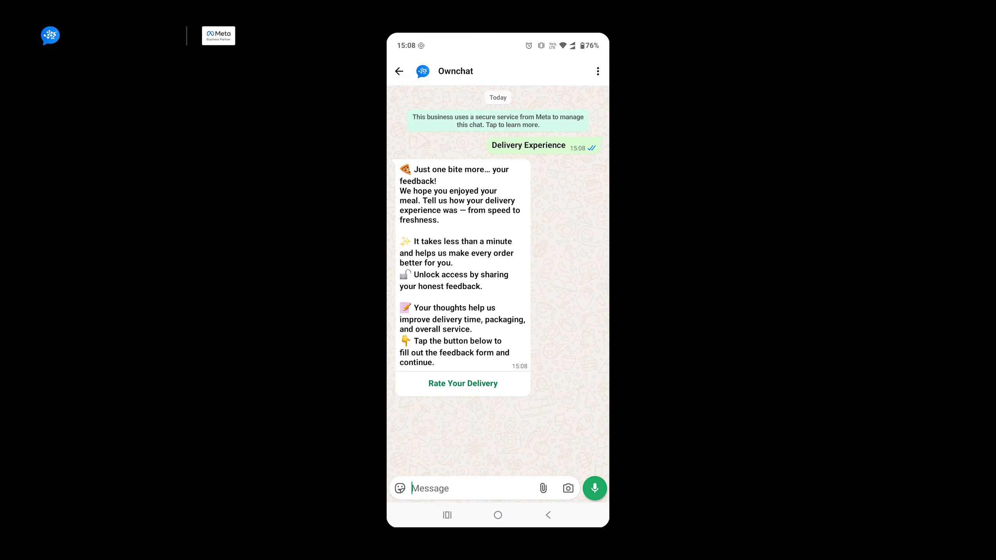
Step: Fill in the Rate Your Delivery form, starting with Just Right, and submit it
{"action": "left_click", "coordinate": [462, 383]}
{"action": "scroll", "coordinate": [498, 287], "scroll_direction": "down", "scroll_amount": 3}
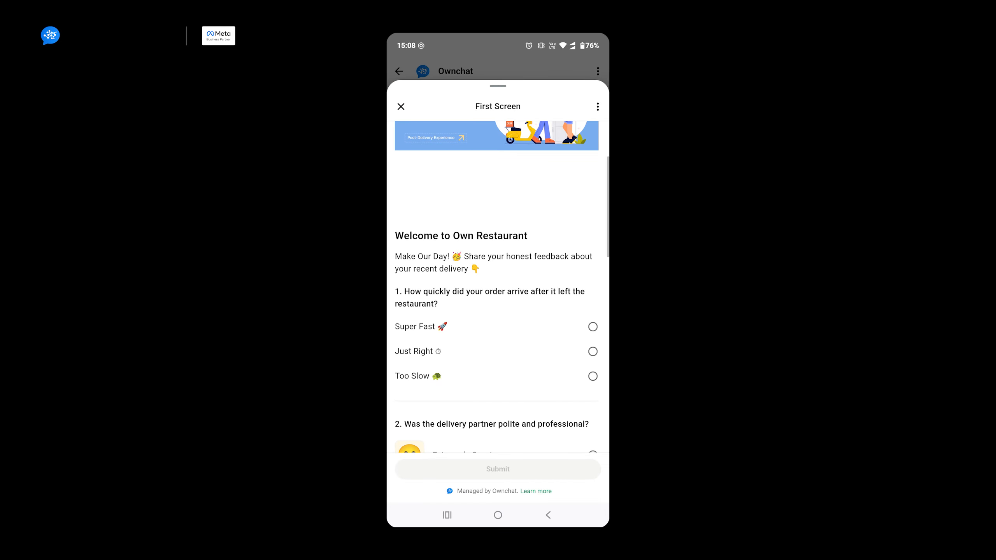
{"action": "left_click", "coordinate": [592, 351]}
{"action": "scroll", "coordinate": [498, 286], "scroll_direction": "down", "scroll_amount": 3}
{"action": "left_click", "coordinate": [593, 327]}
{"action": "scroll", "coordinate": [498, 286], "scroll_direction": "down", "scroll_amount": 10}
{"action": "left_click", "coordinate": [498, 469]}
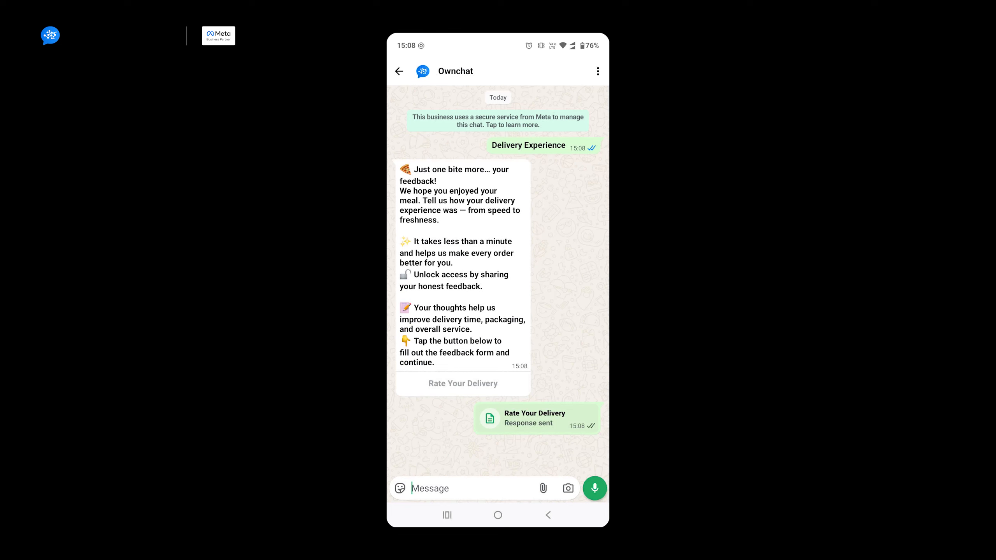